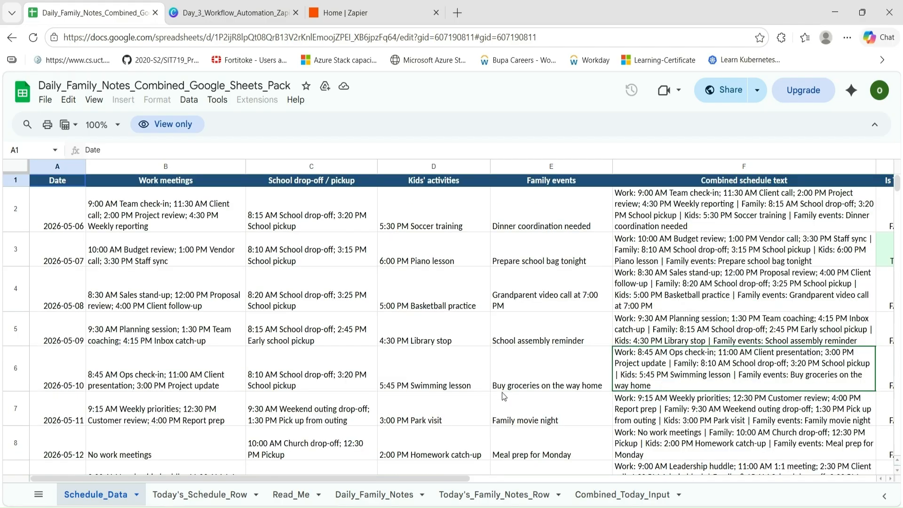
Inspect cell A2's formula on Combined_Today_Input, then return to the Today's_Schedule_Row sheet
scroll(501, 392, "down", 3)
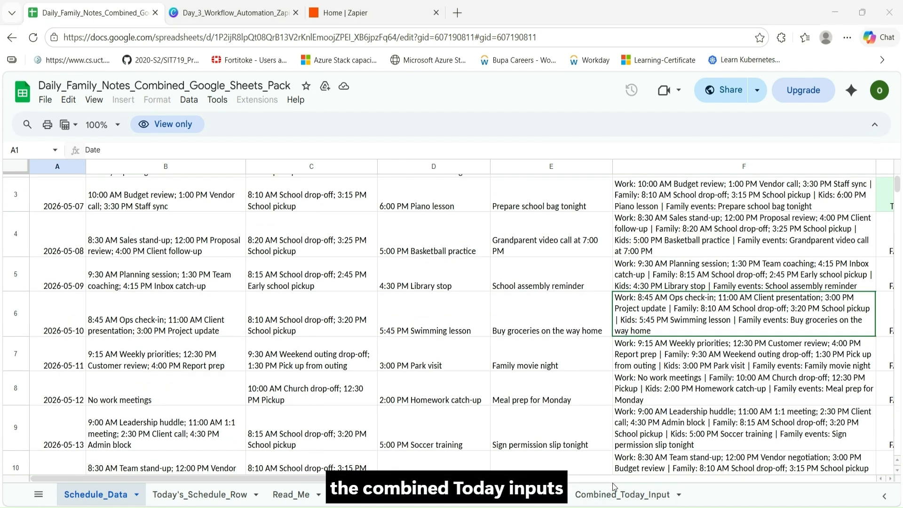
left_click(616, 492)
left_click(542, 378)
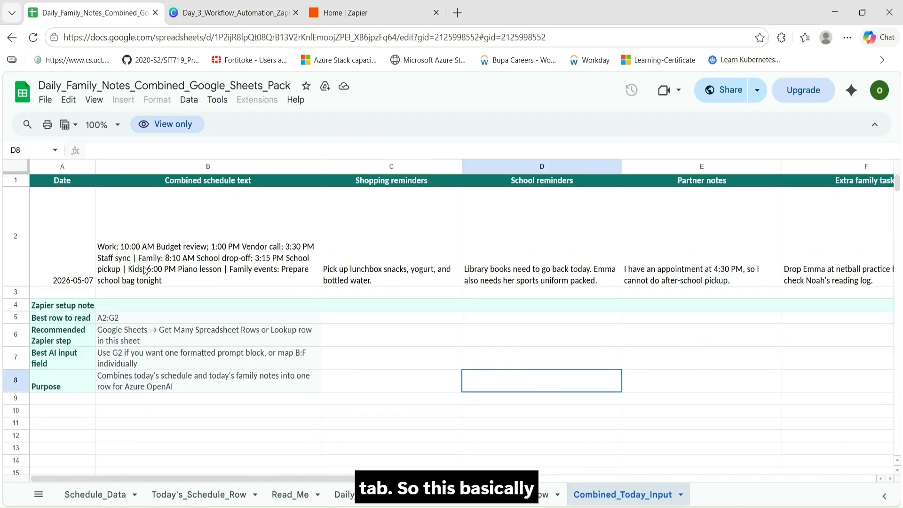
left_click(62, 258)
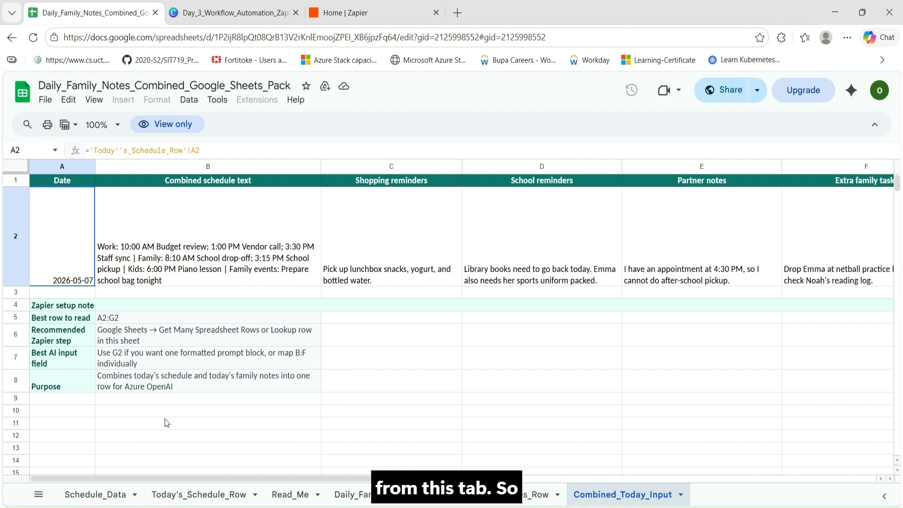
left_click(193, 495)
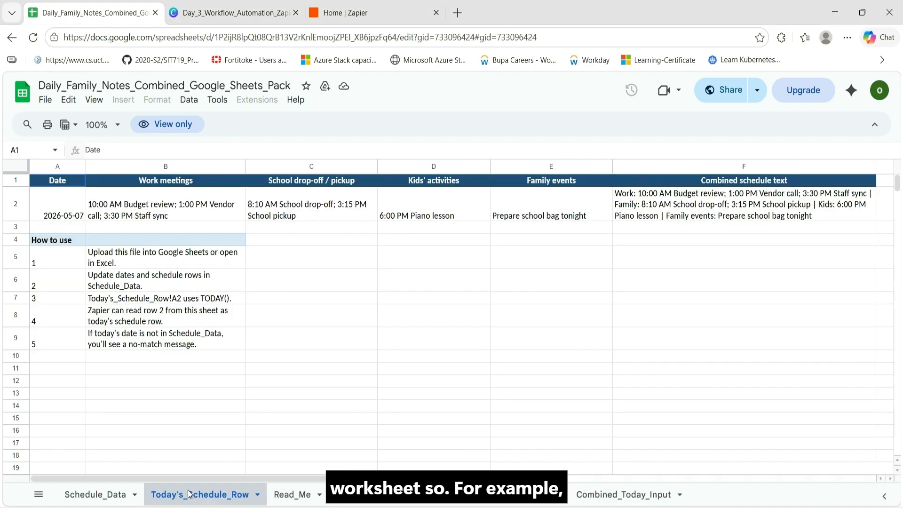
Review the Schedule_Data rows, the =TODAY() formula in Today's_Schedule_Row A2, and Combined_Today_Input
left_click(102, 491)
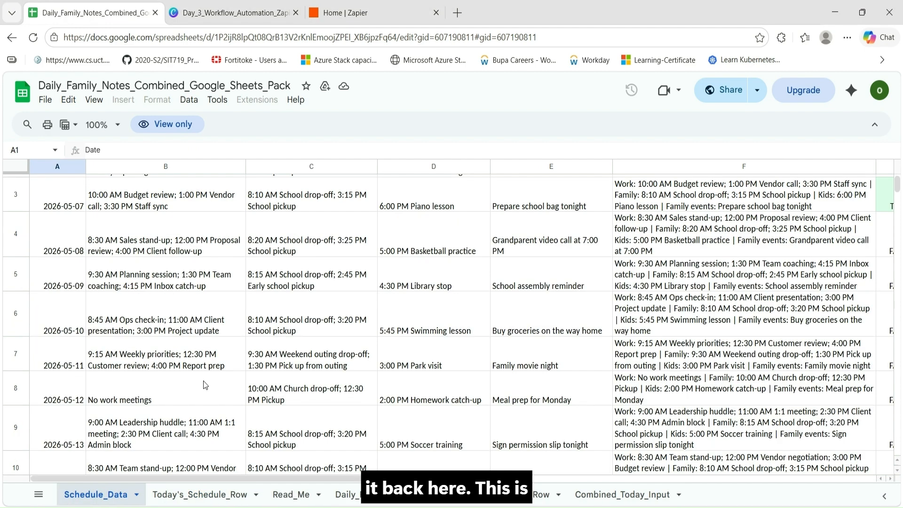
scroll(202, 383, "up", 3)
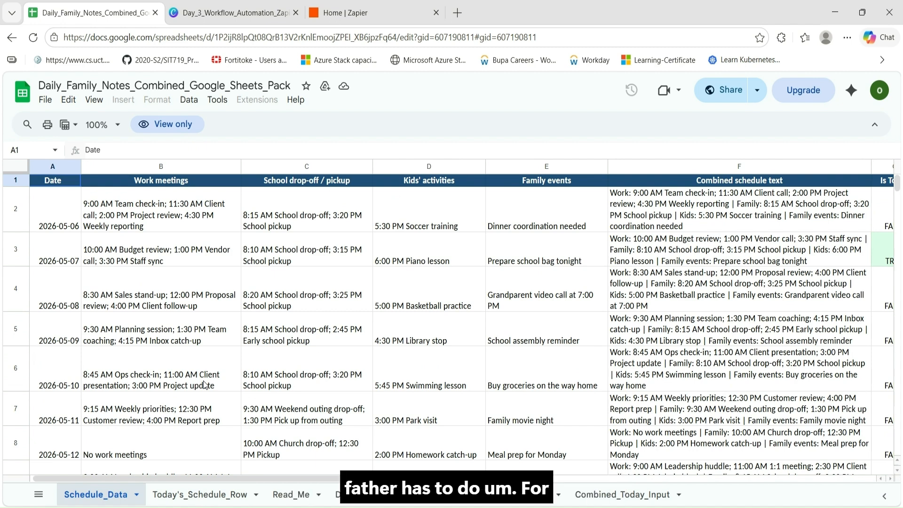
scroll(205, 384, "down", 1)
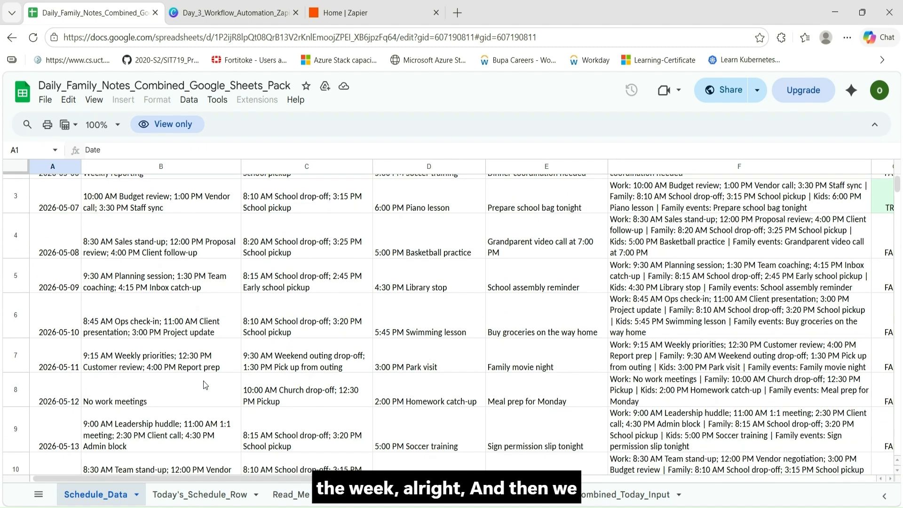
scroll(205, 385, "up", 1)
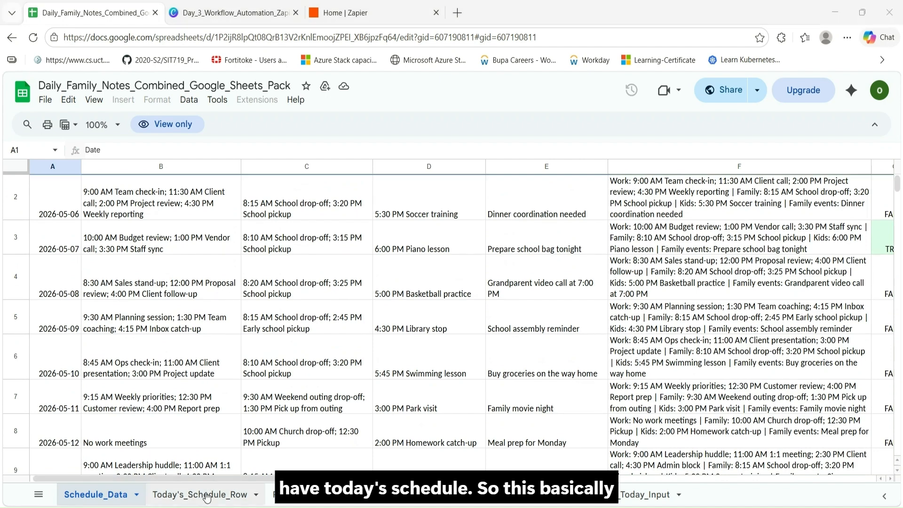
left_click(206, 495)
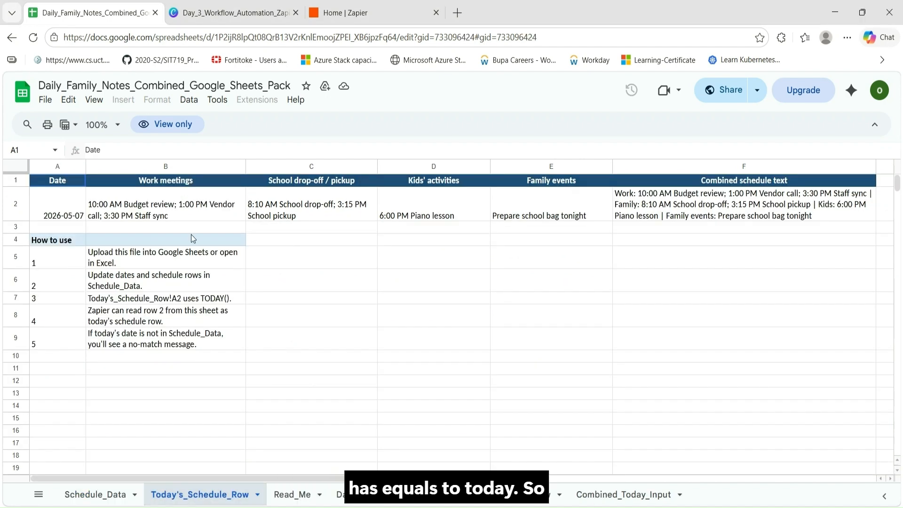
left_click(65, 202)
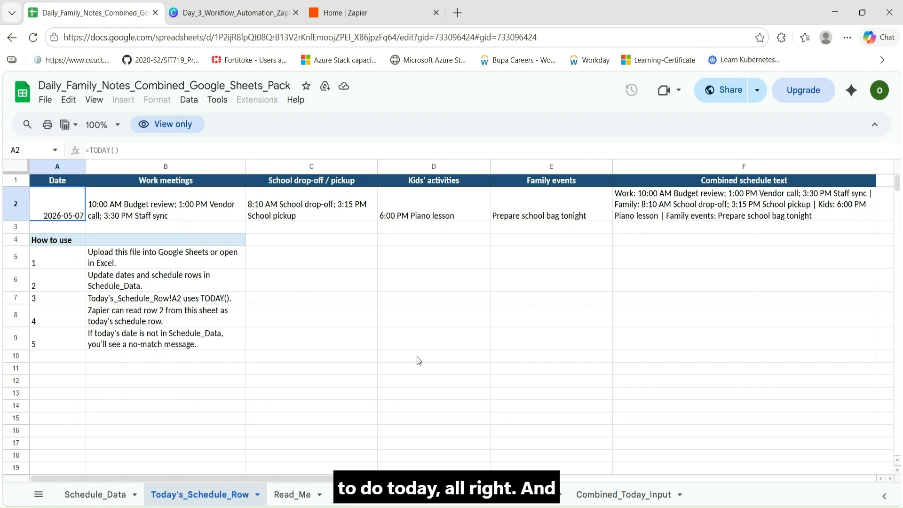
left_click(611, 496)
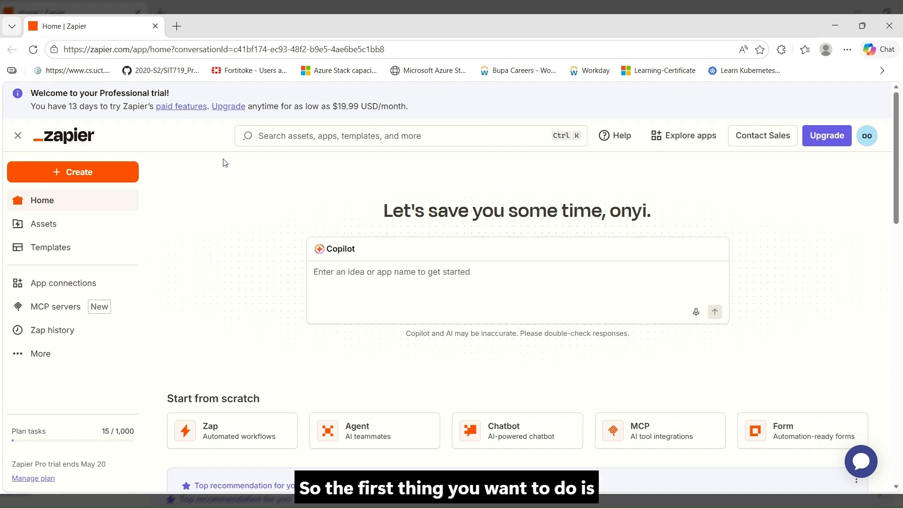
Create a new zap from the Zapier home page's Create menu
left_click(97, 173)
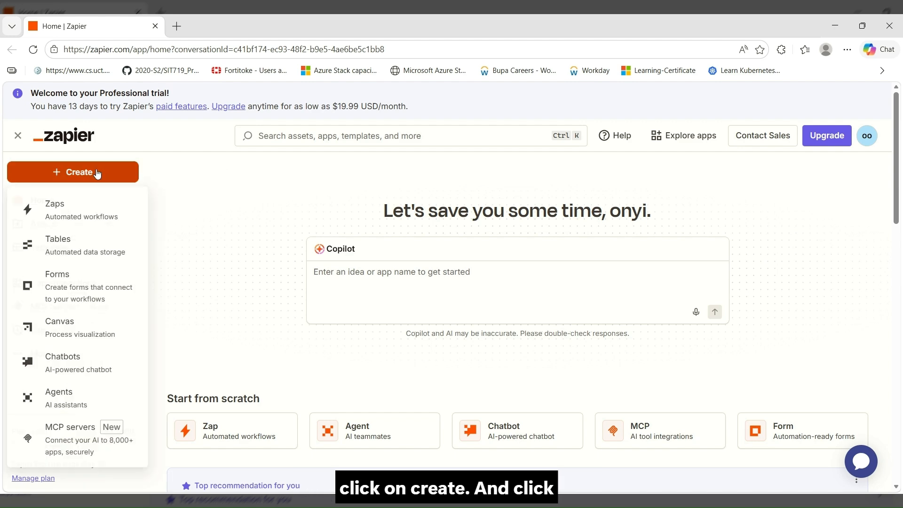
left_click(70, 221)
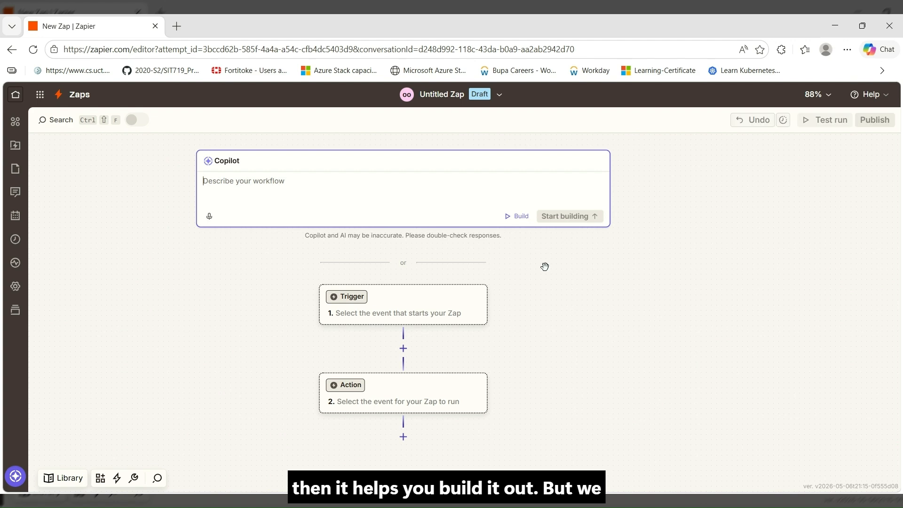
scroll(544, 266, "down", 2)
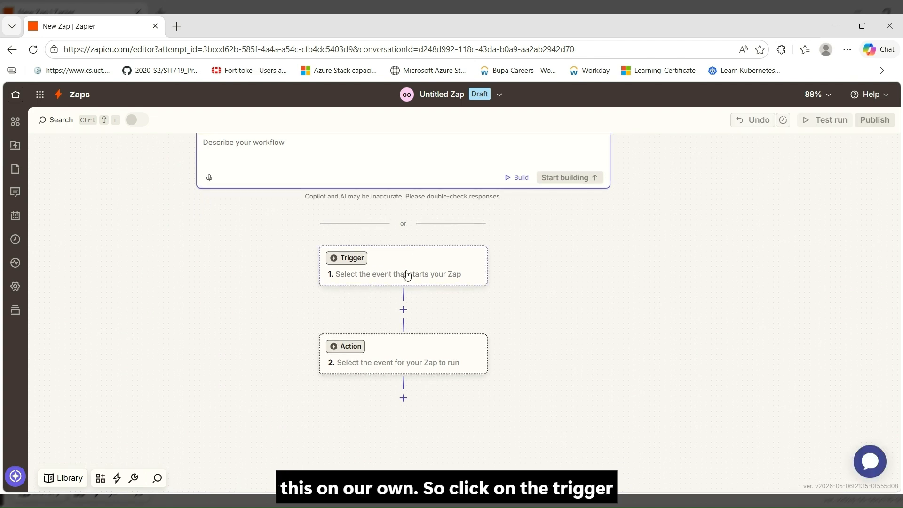
Make Schedule by Zapier the trigger with the Every Hour event
left_click(407, 275)
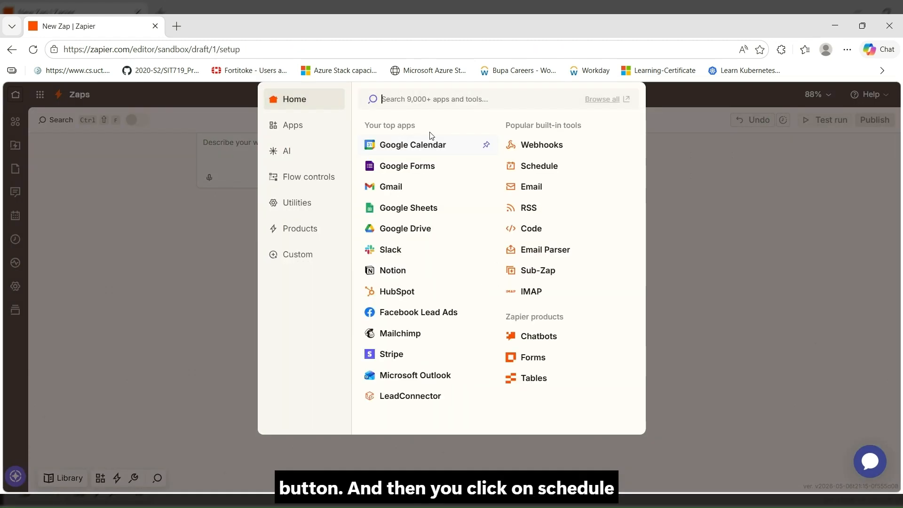
left_click(524, 165)
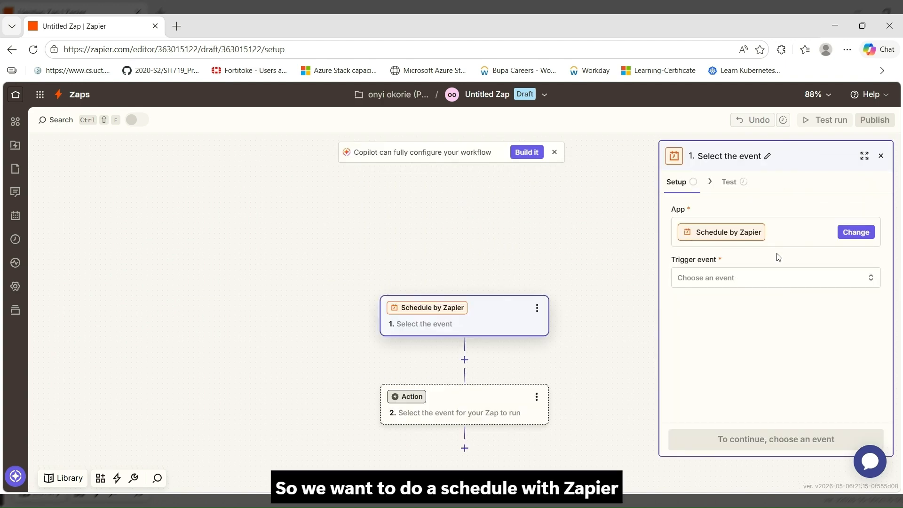
left_click(729, 278)
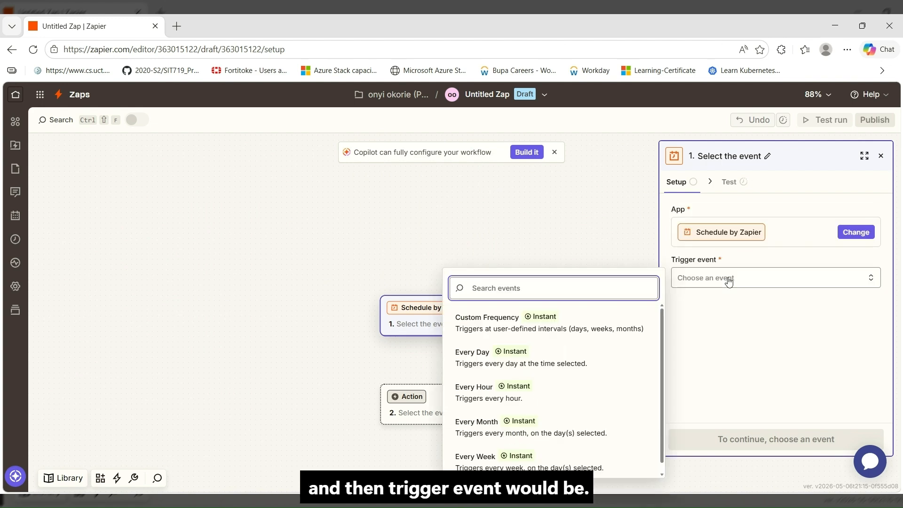
left_click(535, 386)
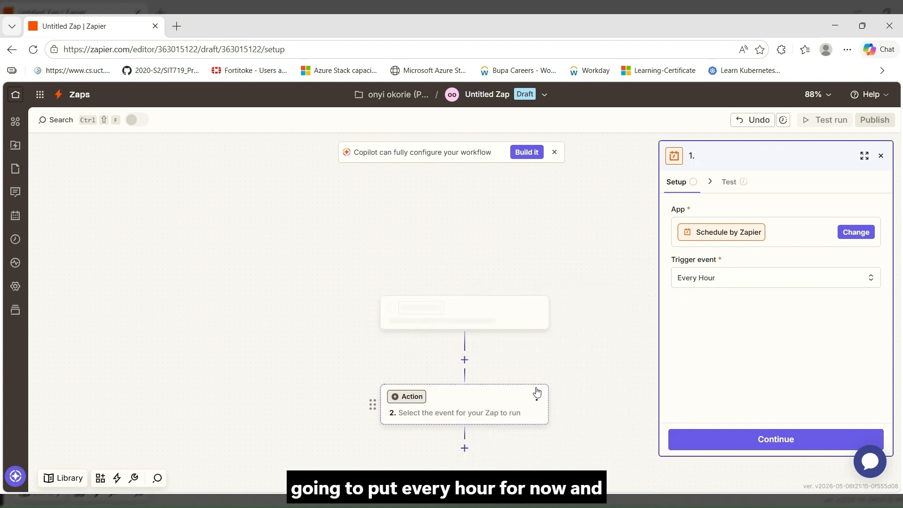
left_click(745, 445)
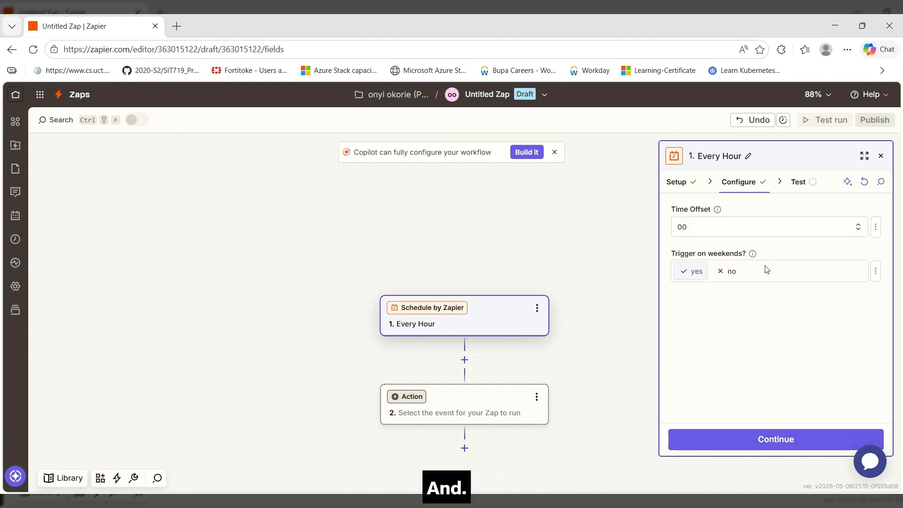
Keep weekend triggering set to yes and test the trigger, returning record Hour A
left_click(742, 238)
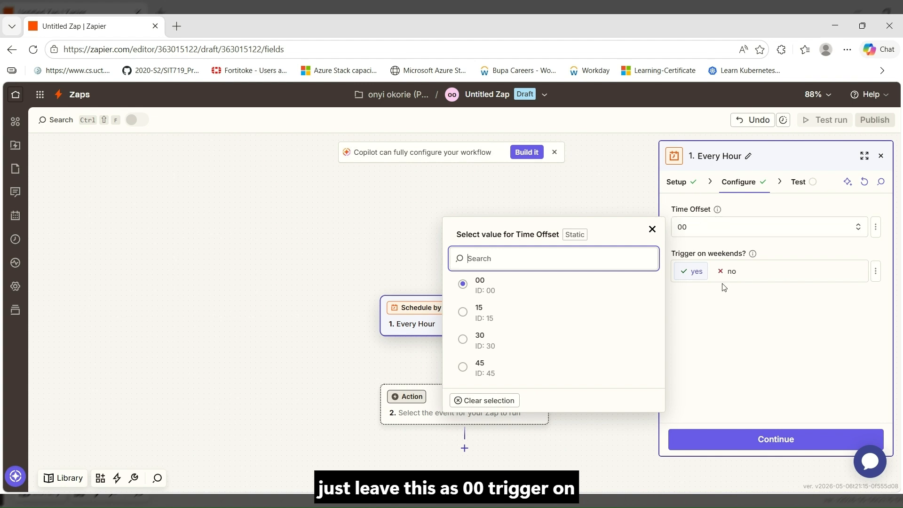
left_click(692, 275)
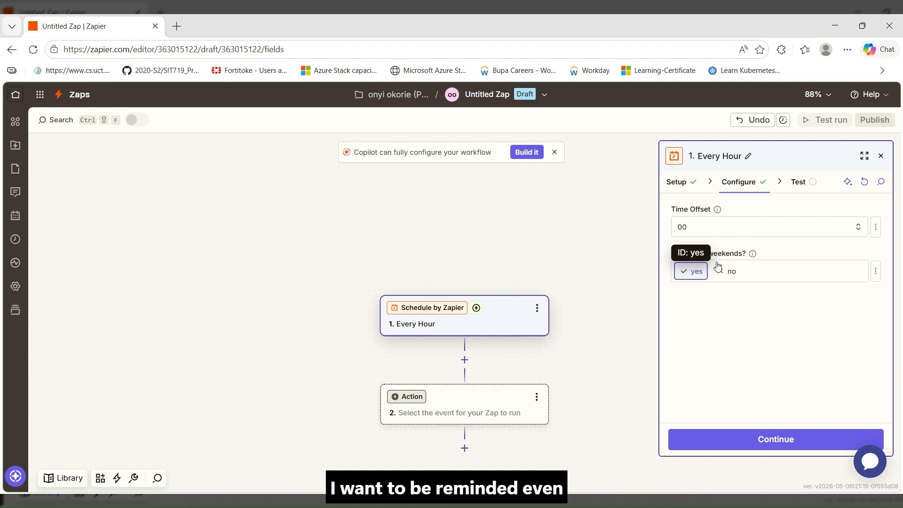
left_click(713, 444)
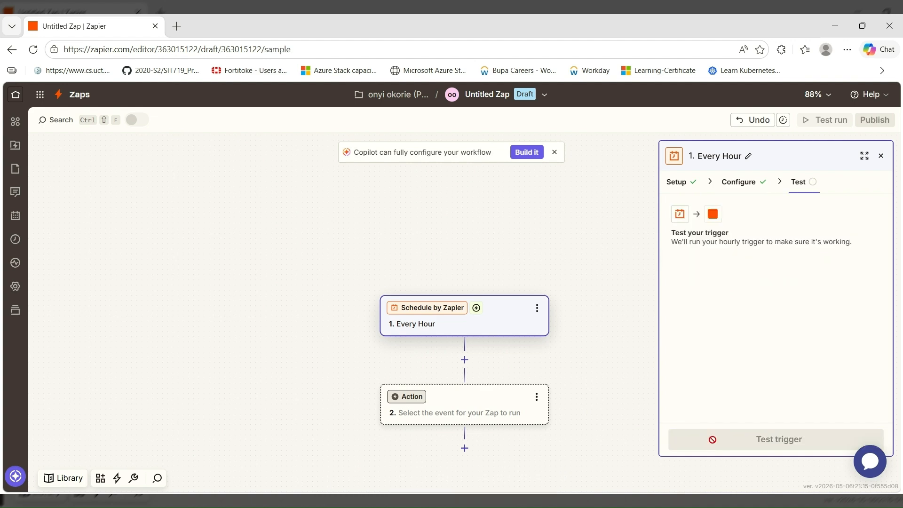
left_click(768, 439)
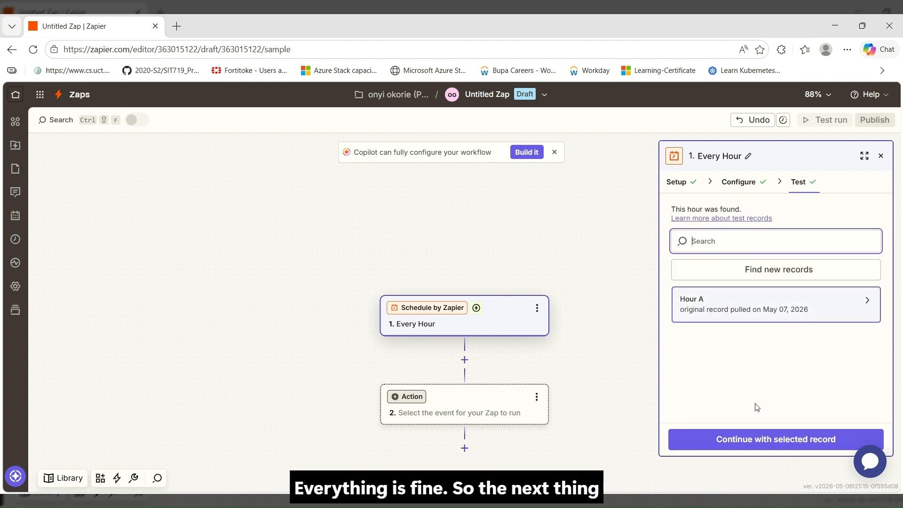
Add a Google Sheets Get Many Spreadsheet Rows (Advanced) step using the connected Google account
left_click(737, 441)
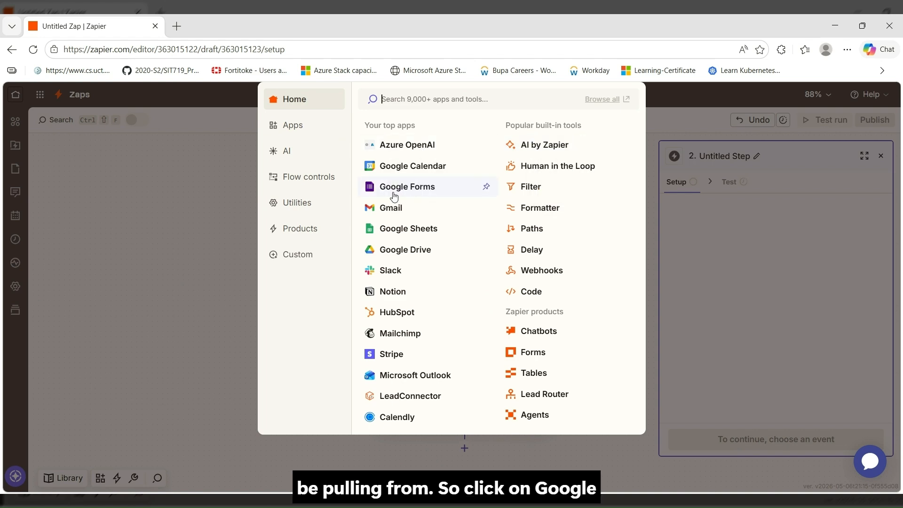
left_click(408, 229)
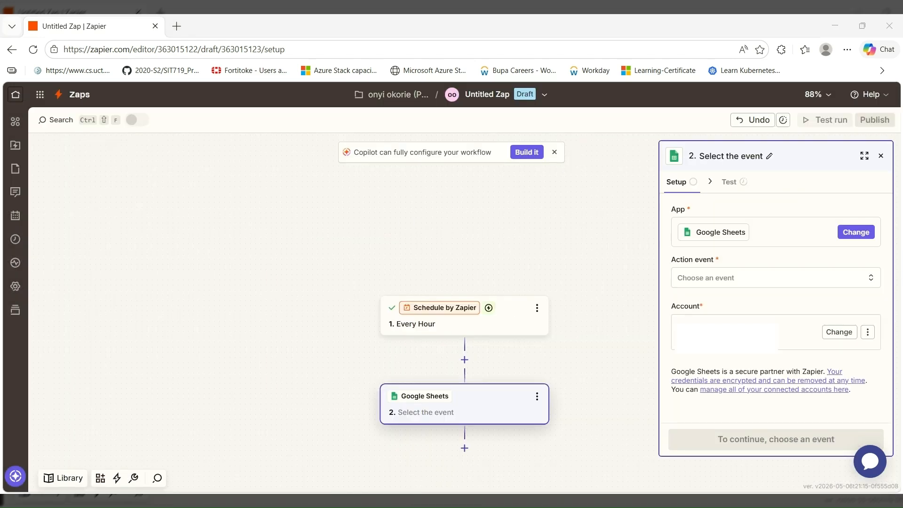
left_click(718, 281)
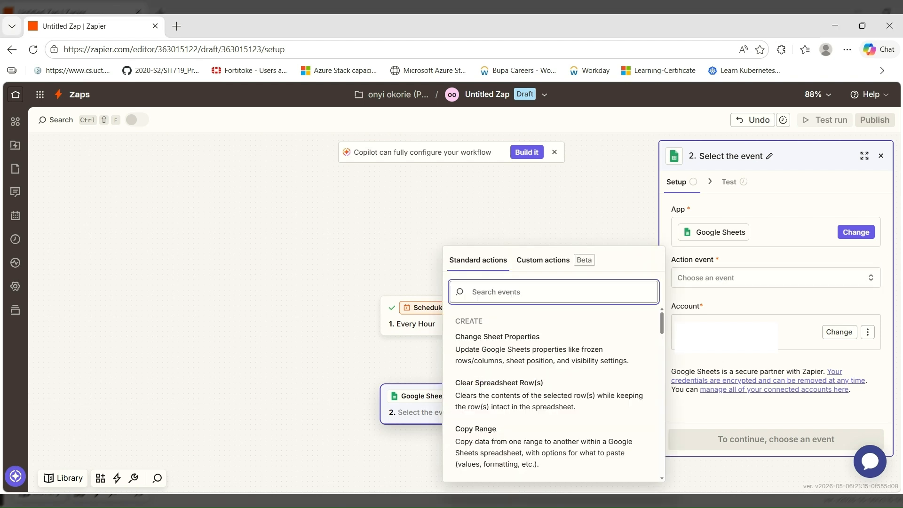
type("get man")
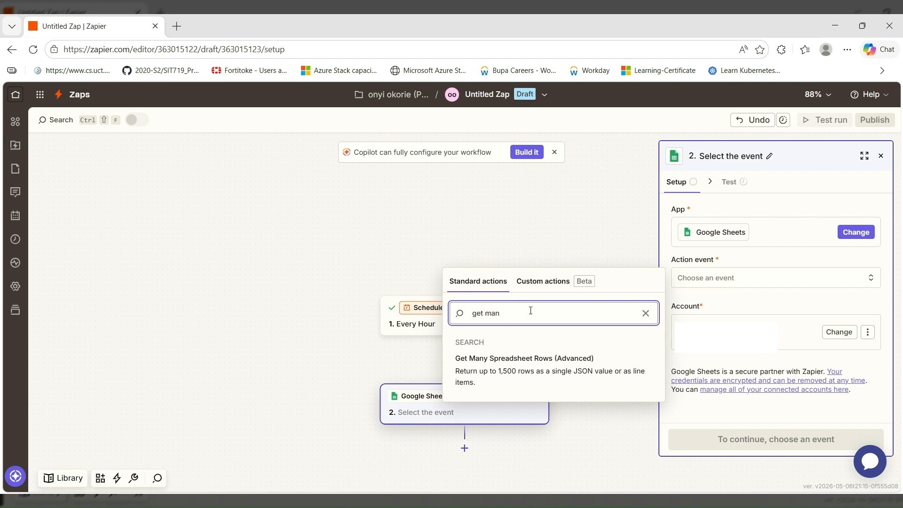
left_click(534, 361)
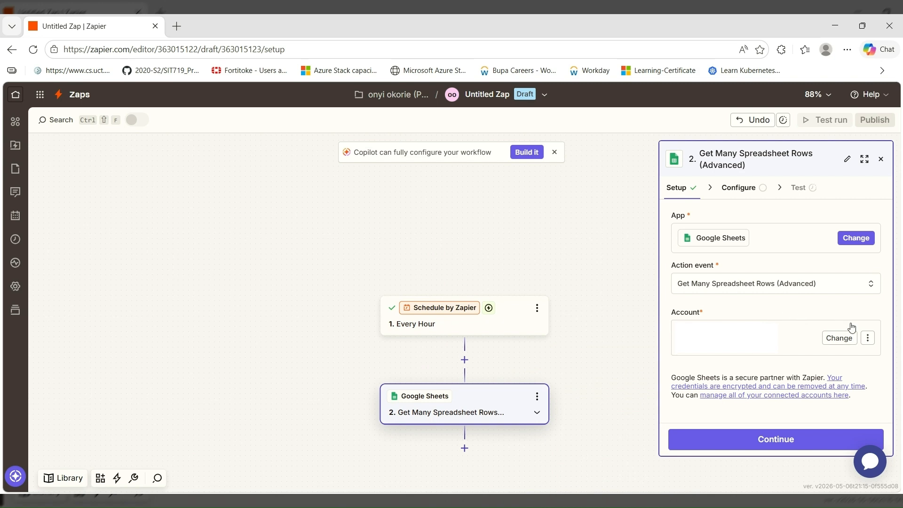
left_click(868, 342)
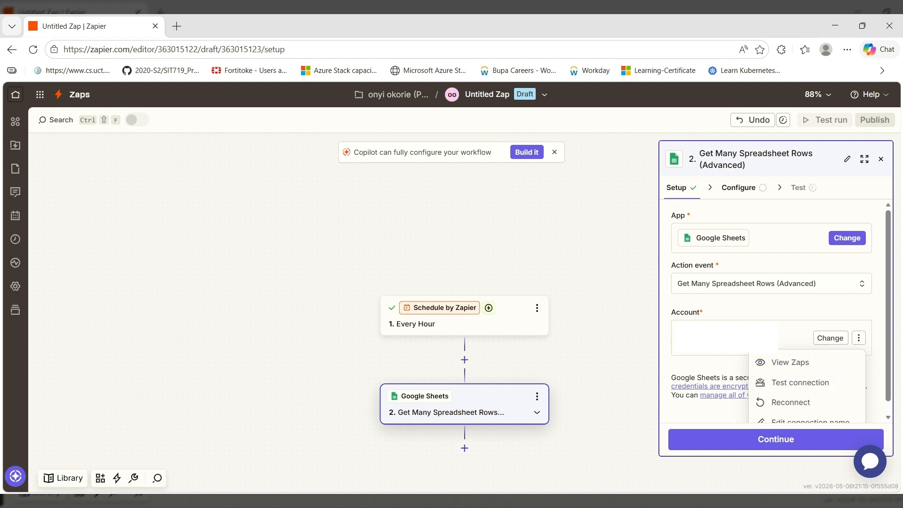
left_click(715, 366)
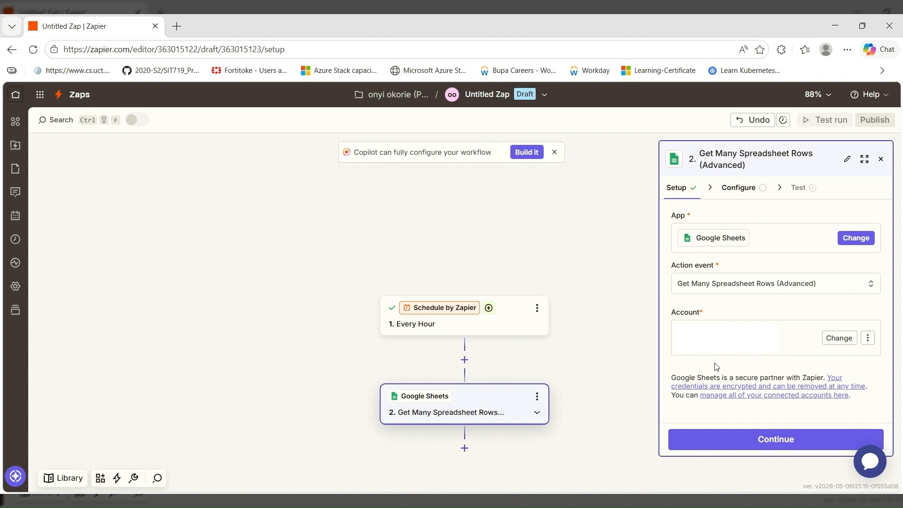
left_click(709, 441)
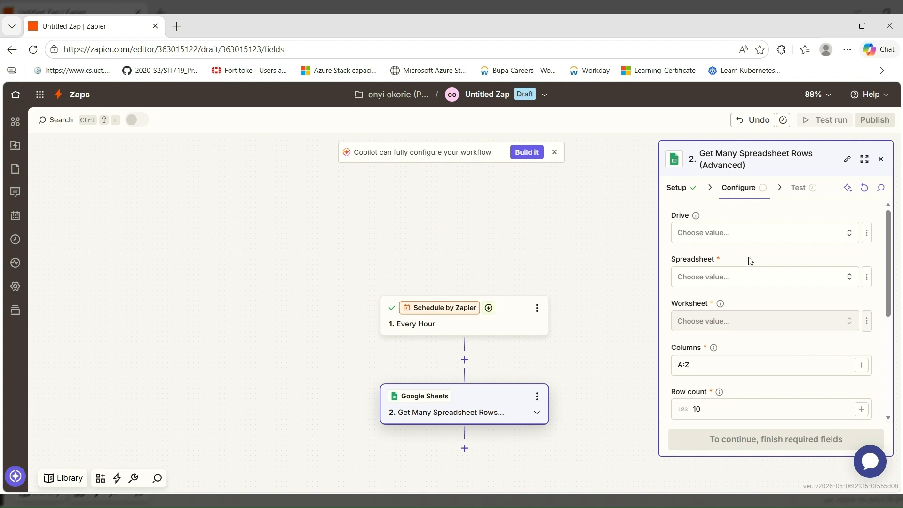
Point the Sheets step at My Google Drive, Daily Family Notes, worksheet Combined_Today_Input
left_click(770, 233)
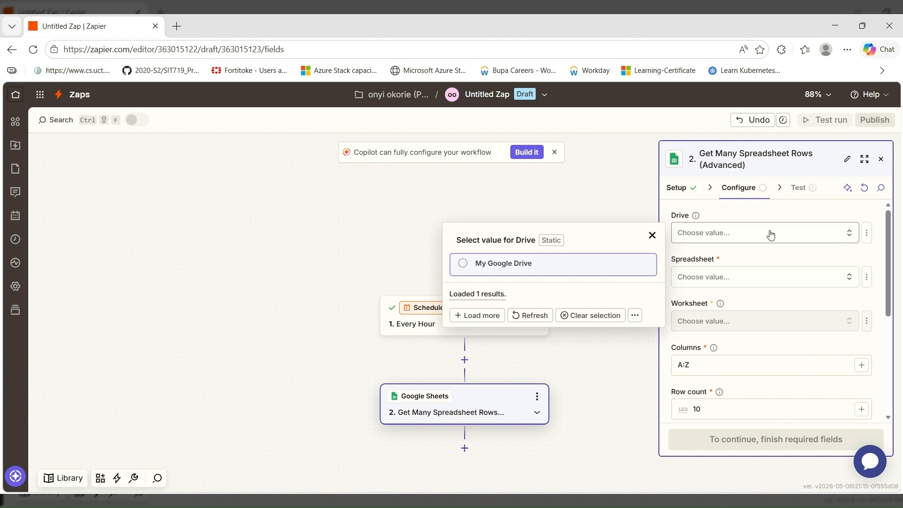
left_click(595, 263)
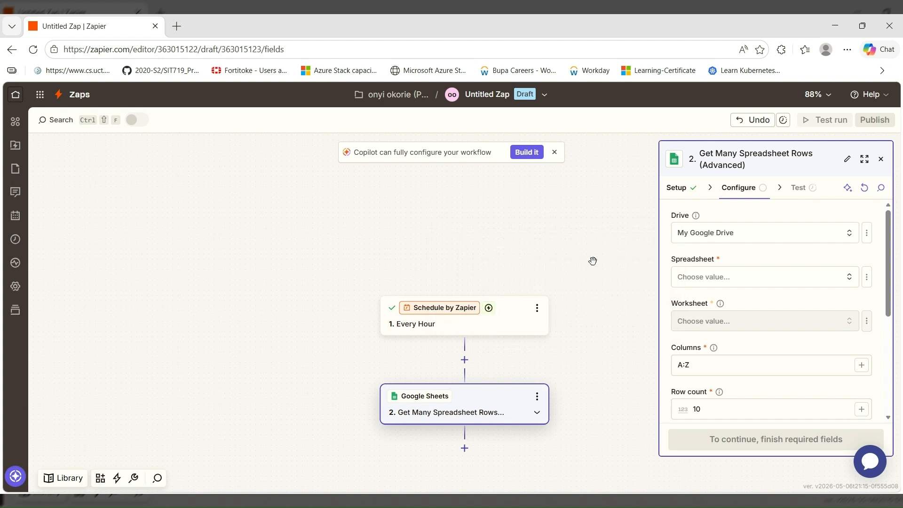
left_click(735, 281)
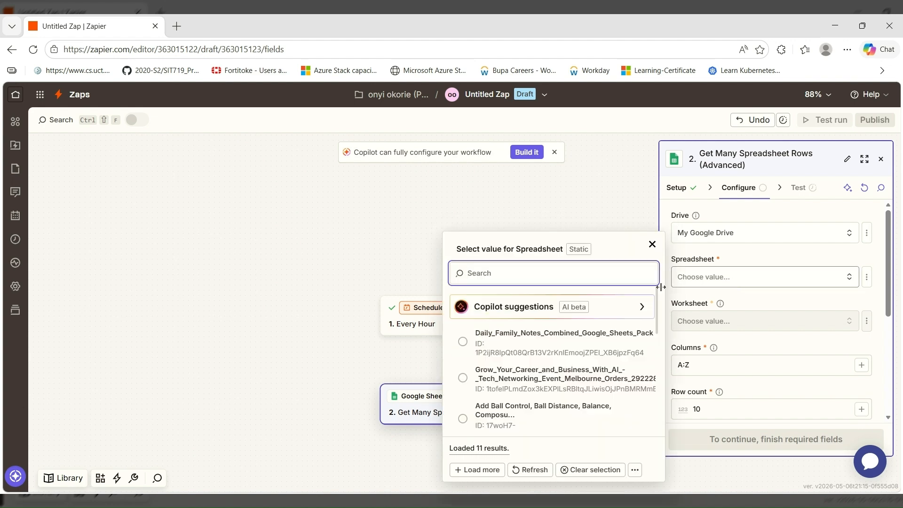
left_click(529, 348)
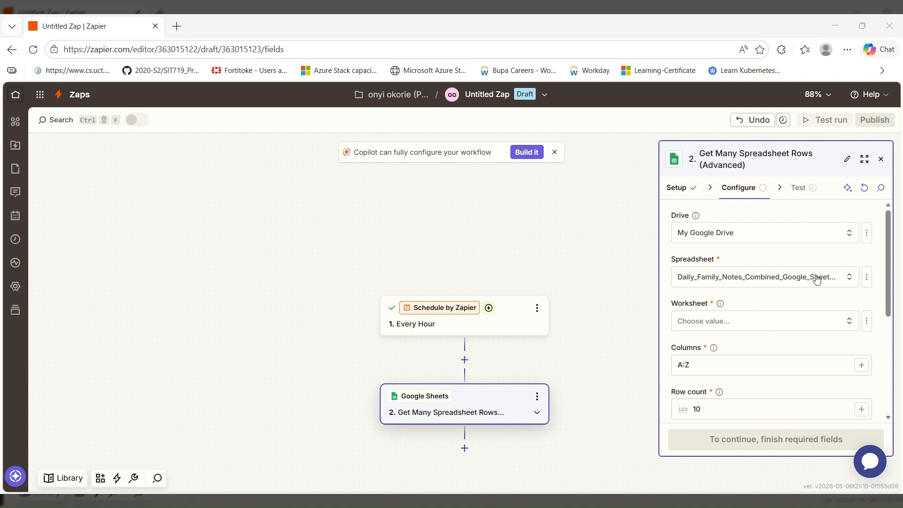
left_click(717, 324)
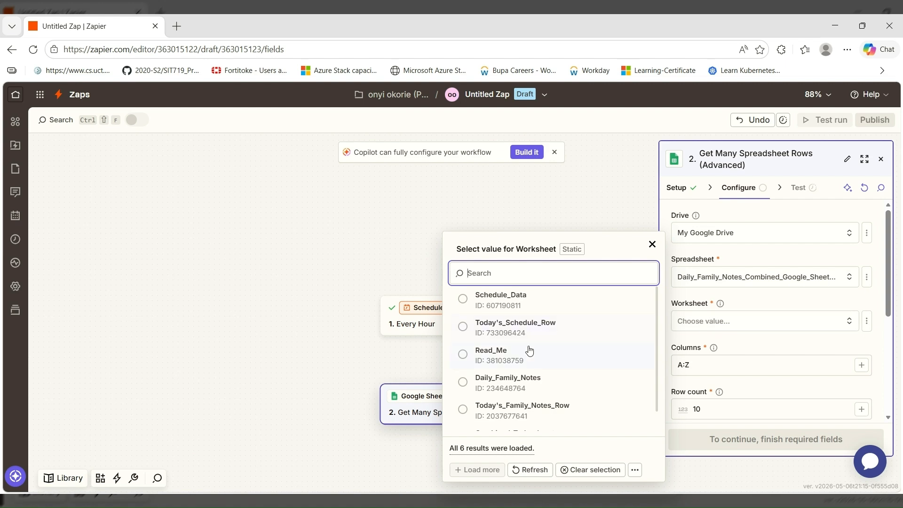
scroll(529, 350, "down", 2)
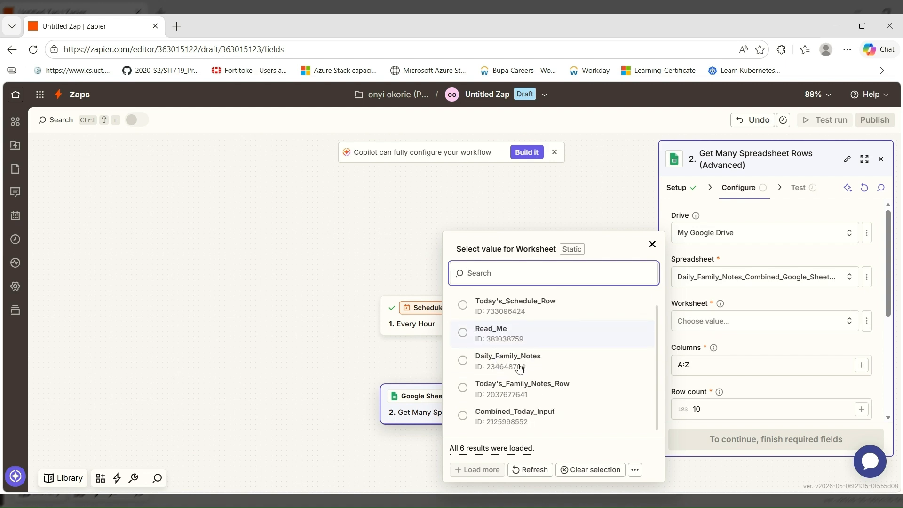
left_click(492, 422)
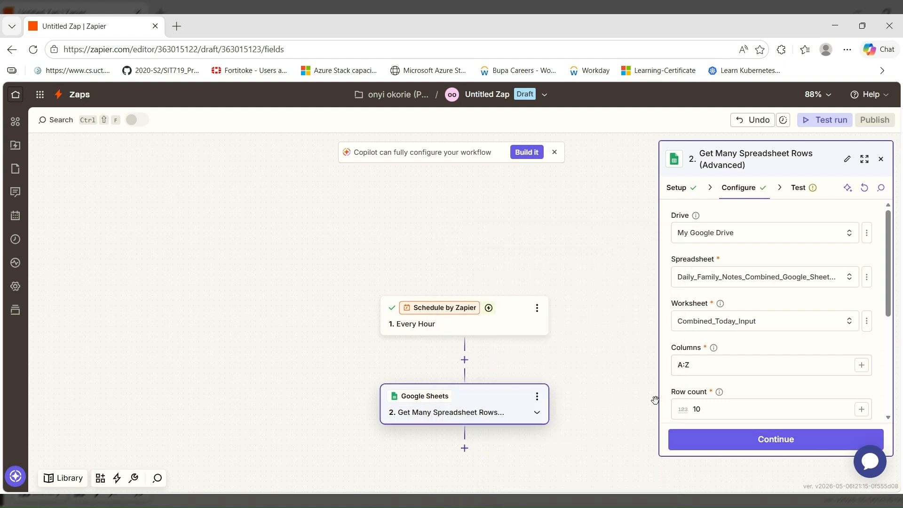
Change Columns from A:Z to A:G and Row count from 10 to 1
left_click(709, 366)
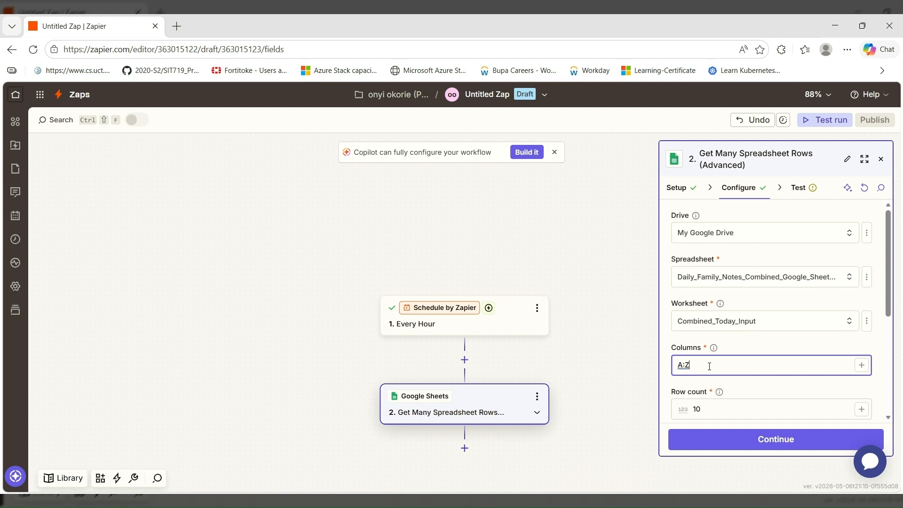
key("BackSpace")
type("G")
scroll(709, 366, "down", 3)
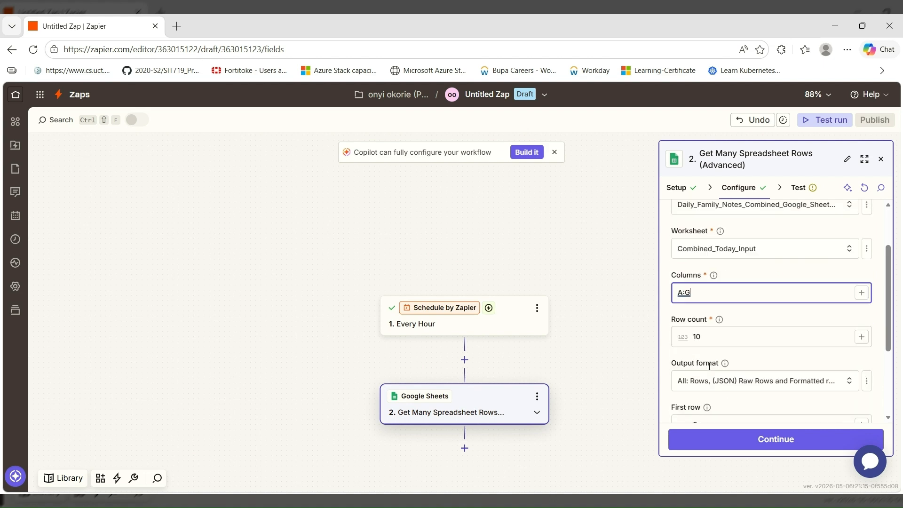
left_click(709, 303)
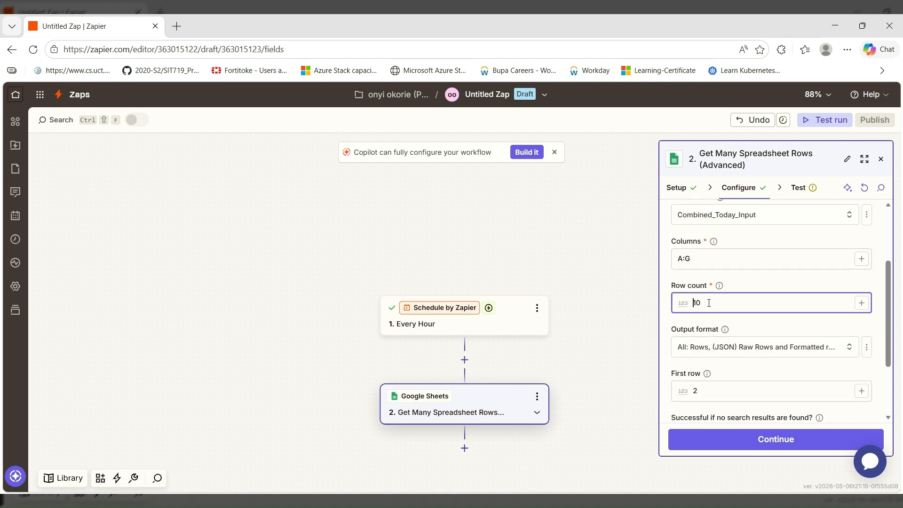
key("Delete")
key("Delete")
type("1")
Set the output format to Formatted Rows and finish the configuration
scroll(753, 344, "down", 2)
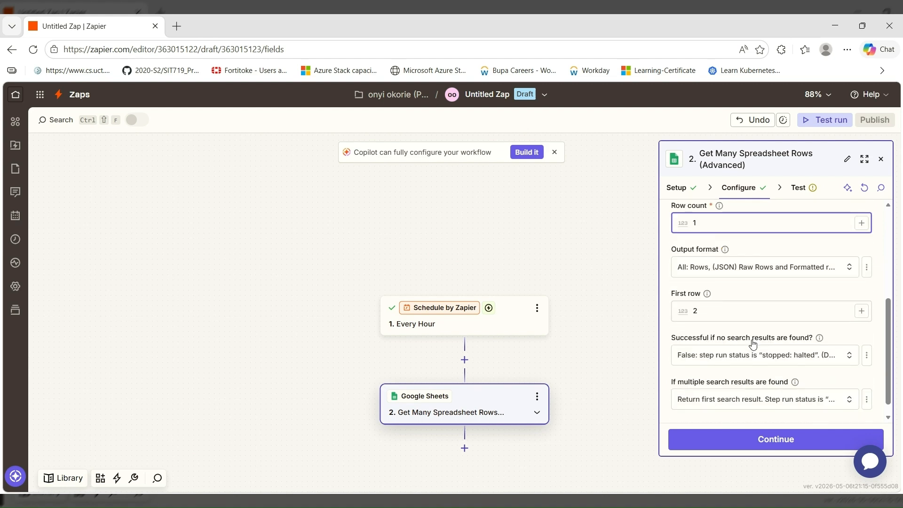
left_click(848, 267)
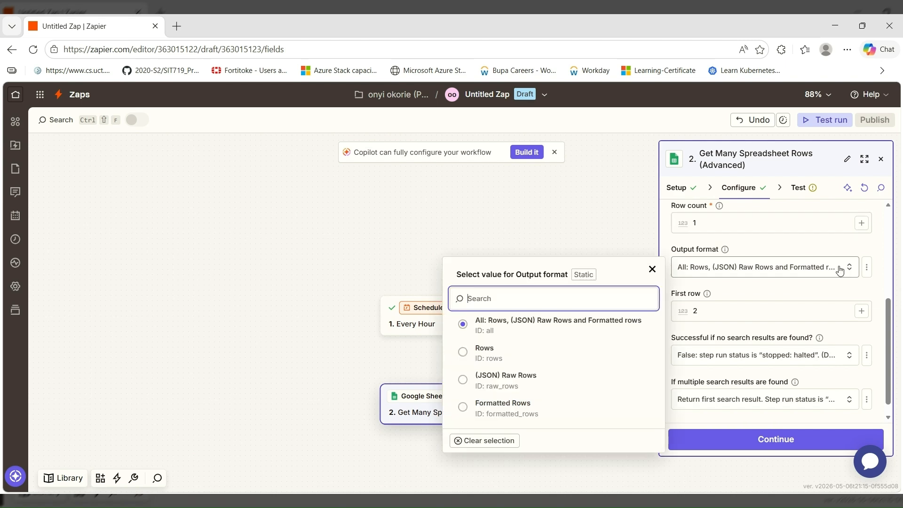
left_click(495, 404)
scroll(726, 345, "down", 1)
scroll(726, 346, "up", 2)
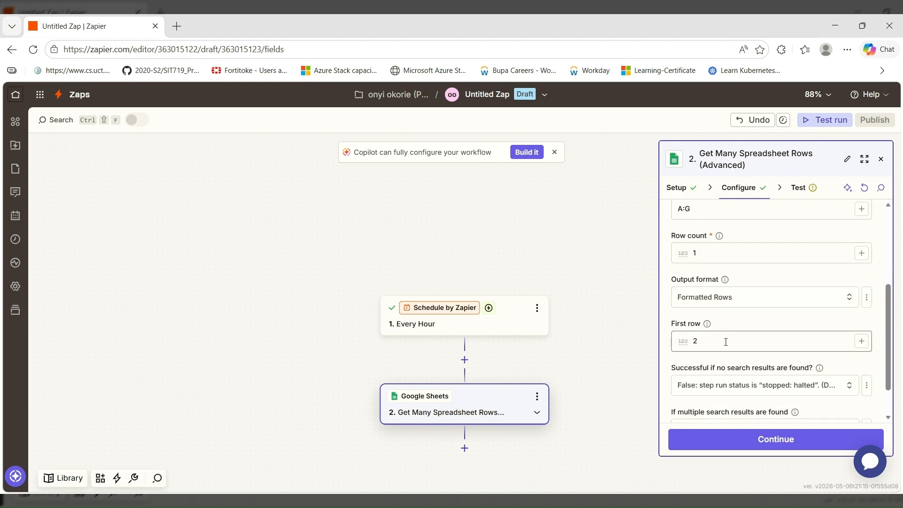
scroll(762, 303, "up", 3)
scroll(762, 305, "up", 1)
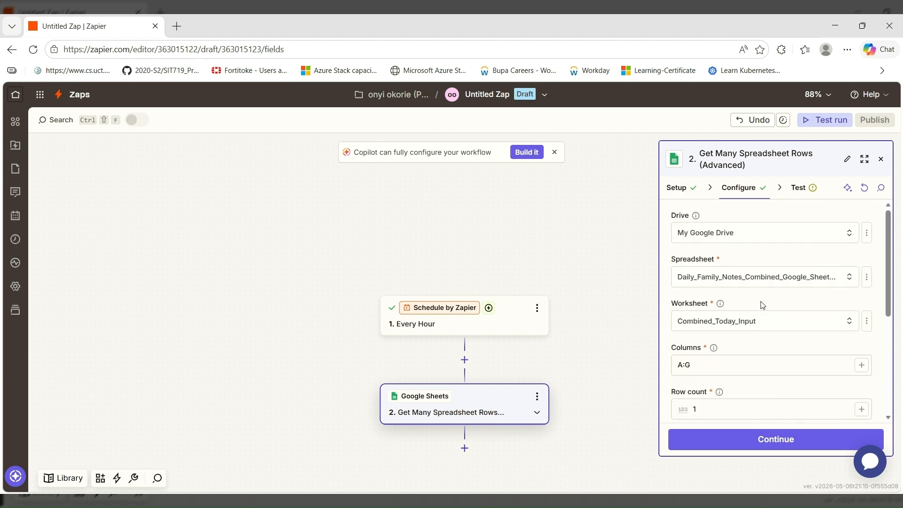
left_click(710, 441)
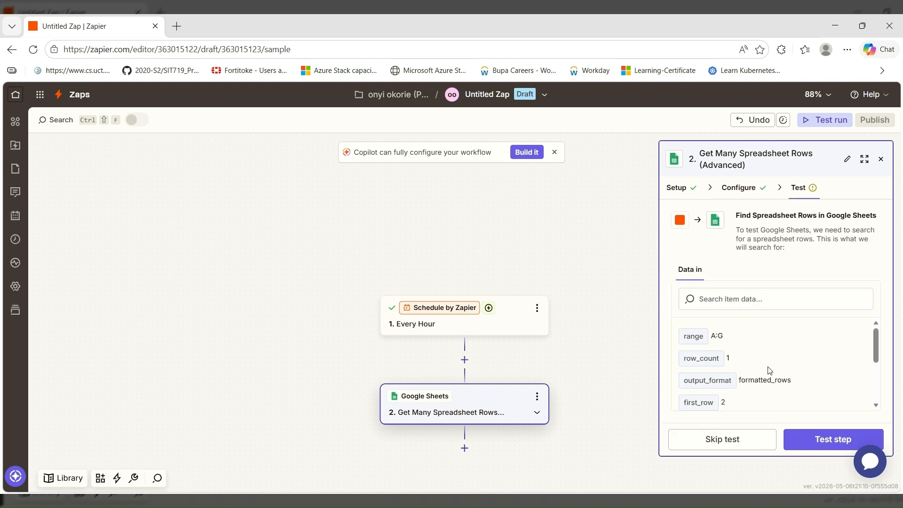
Test the Google Sheets step to fetch formatted_rows sample data
left_click(823, 444)
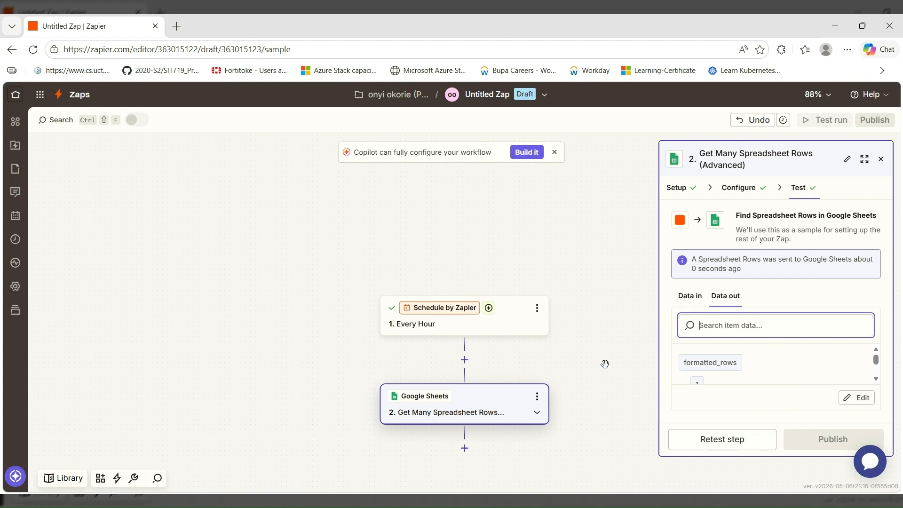
Add a third step using Azure OpenAI with its already-connected API-key account
left_click(463, 453)
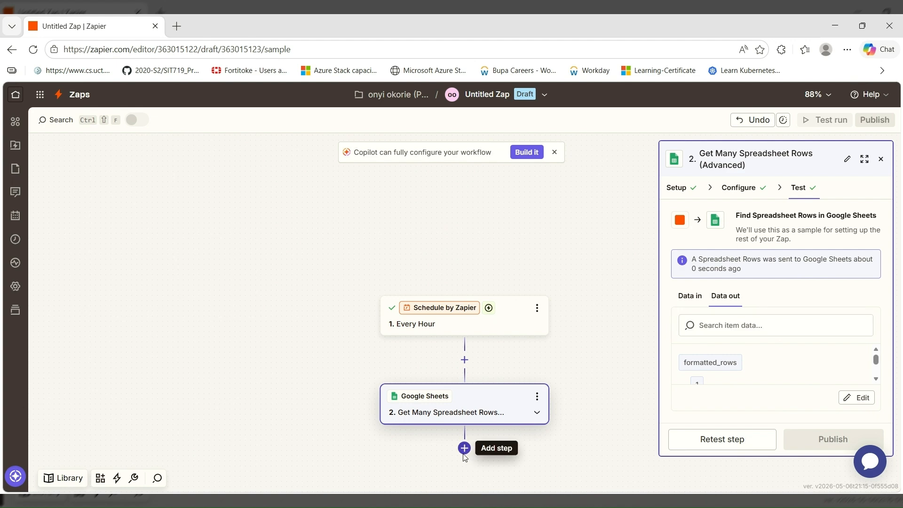
left_click(464, 452)
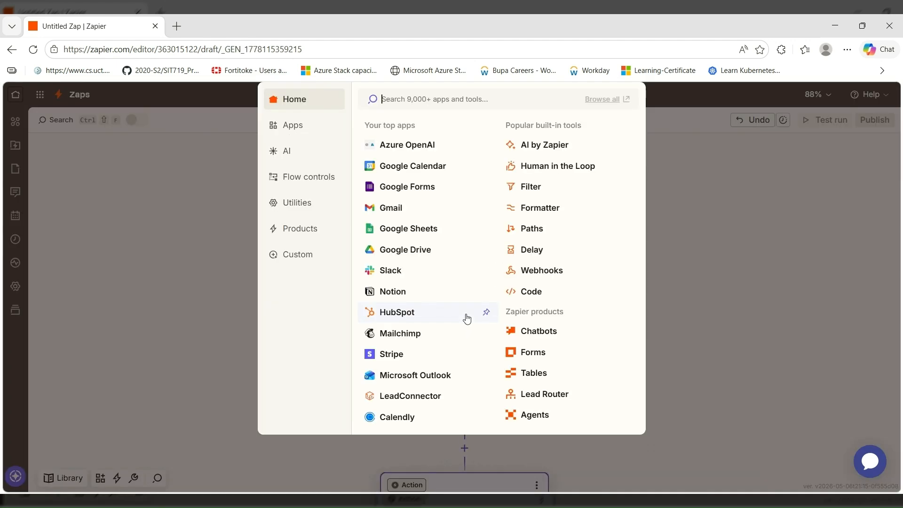
left_click(432, 144)
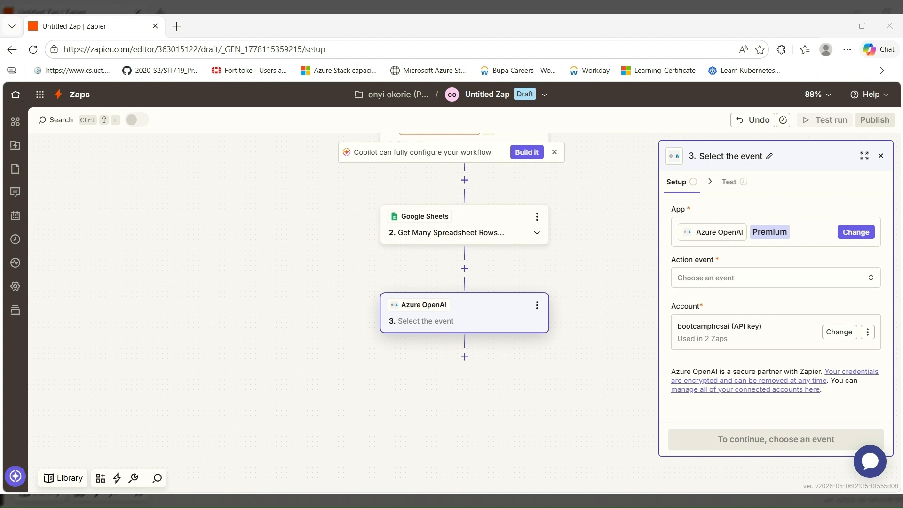
left_click(722, 281)
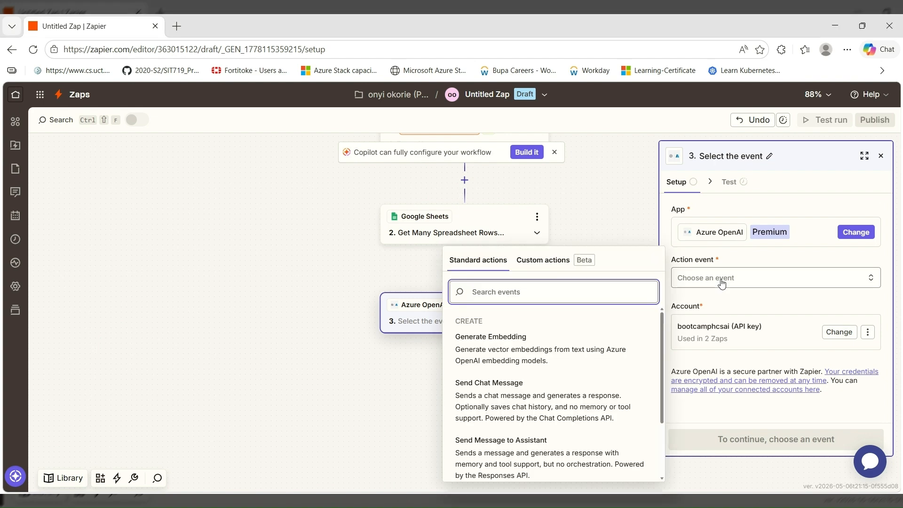
Set the Azure OpenAI action event to Send Chat Message and continue to configuration
left_click(508, 393)
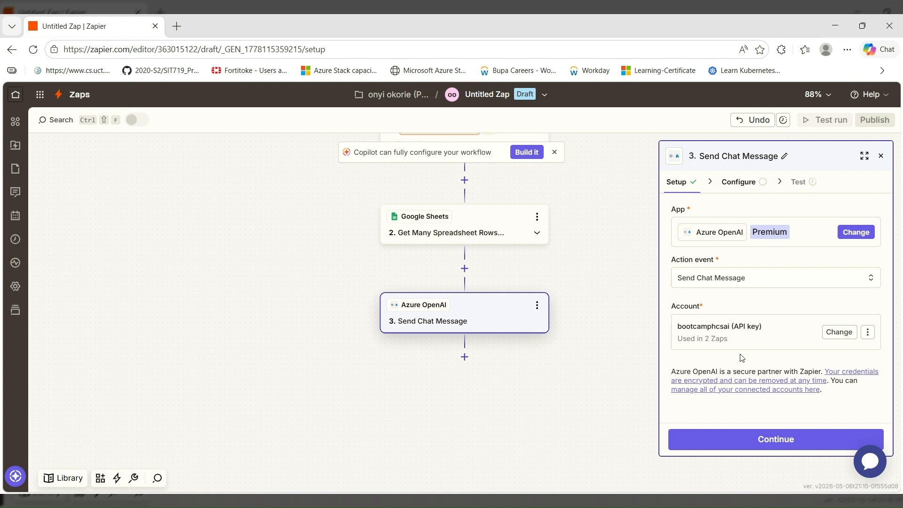
left_click(715, 438)
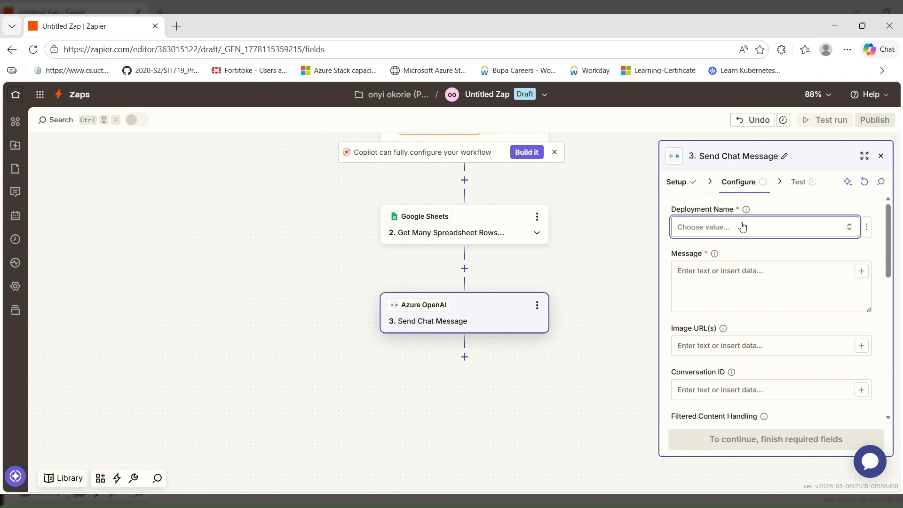
Choose the gpt-4o-mini deployment and paste the Daily Dad Plan prompt into Message
left_click(742, 228)
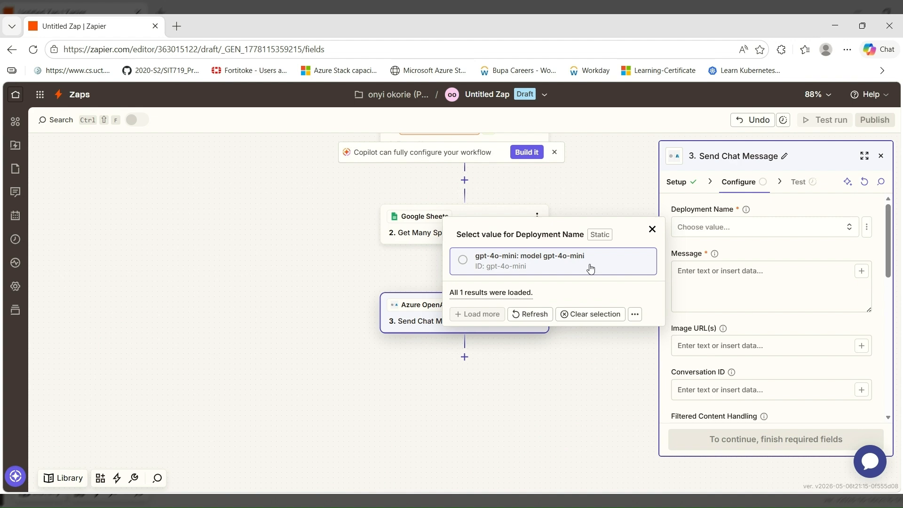
left_click(494, 266)
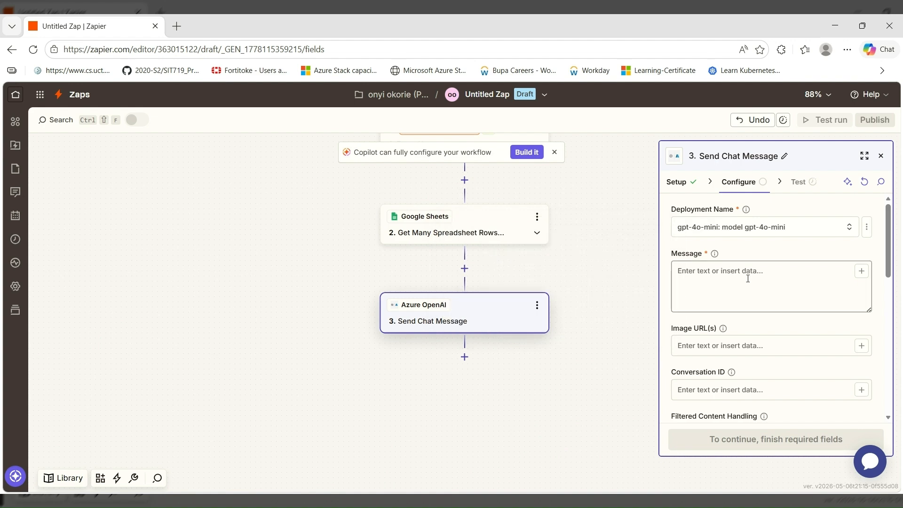
left_click(748, 279)
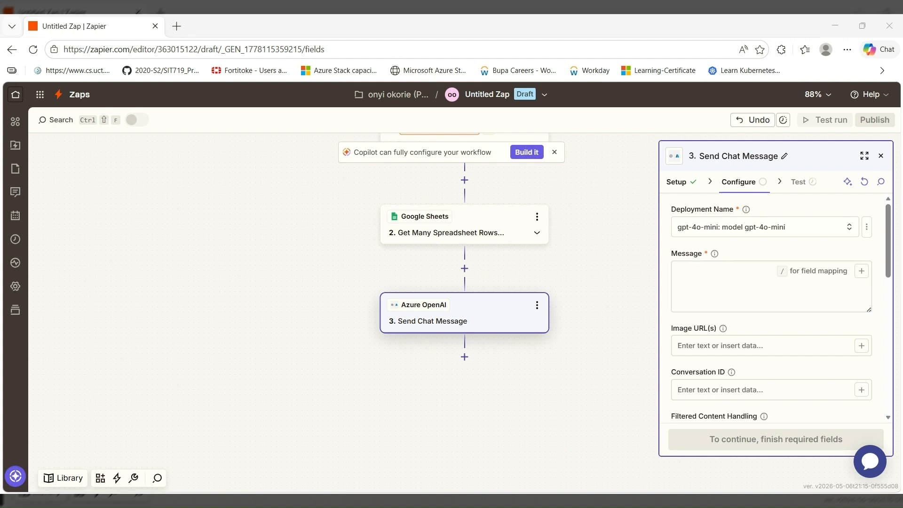
key("ctrl+v")
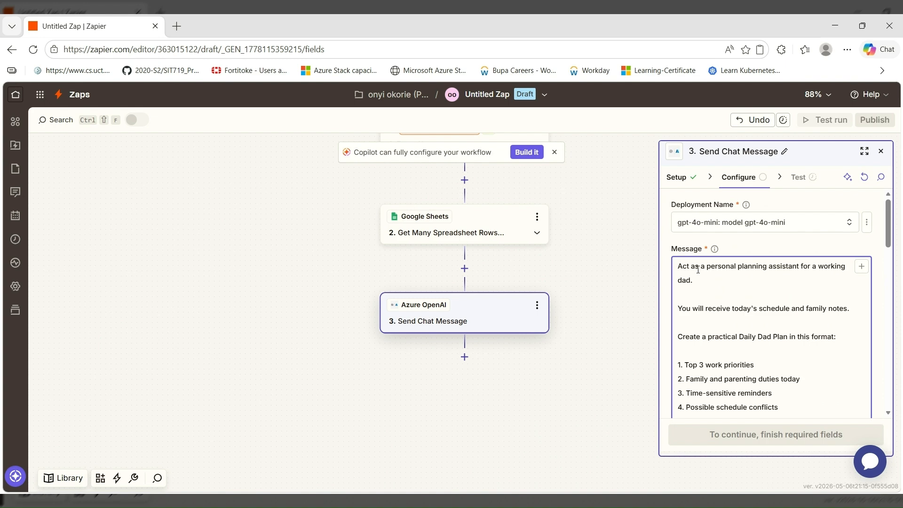
scroll(713, 289, "down", 1)
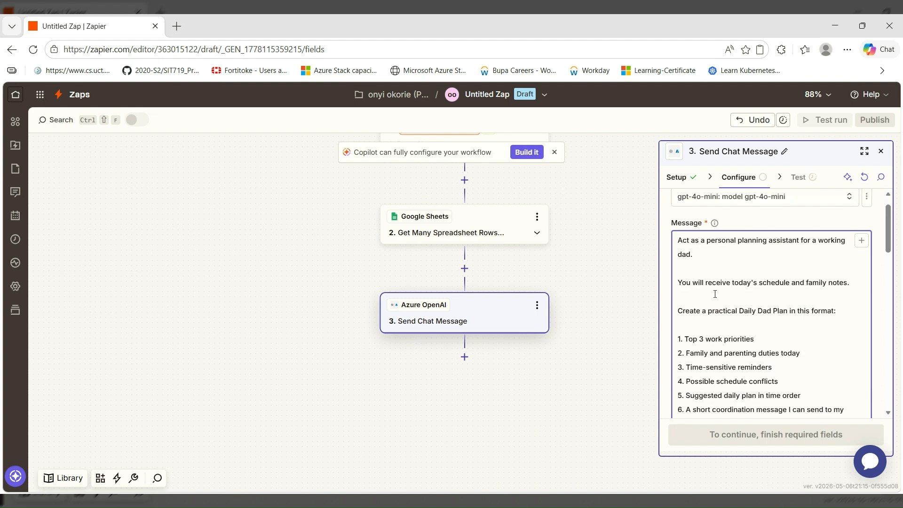
scroll(715, 294, "down", 3)
scroll(715, 294, "down", 3)
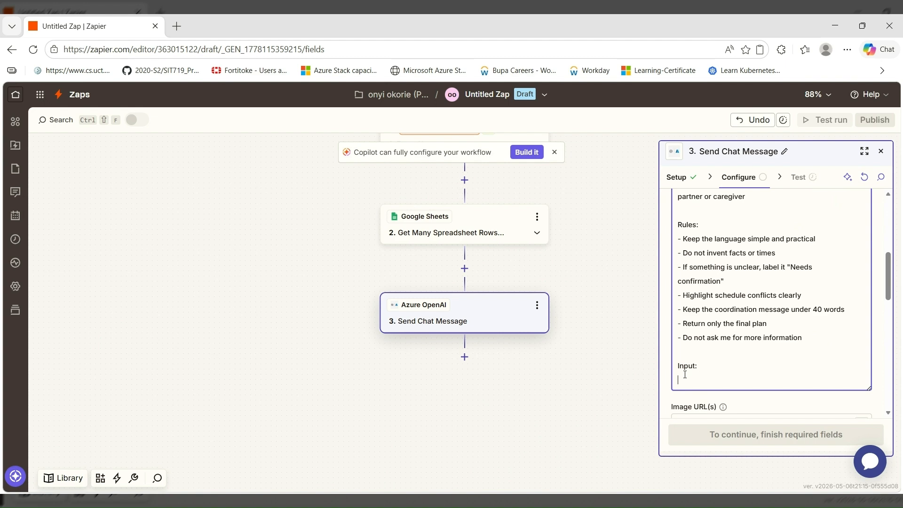
left_click(724, 300)
scroll(724, 301, "up", 5)
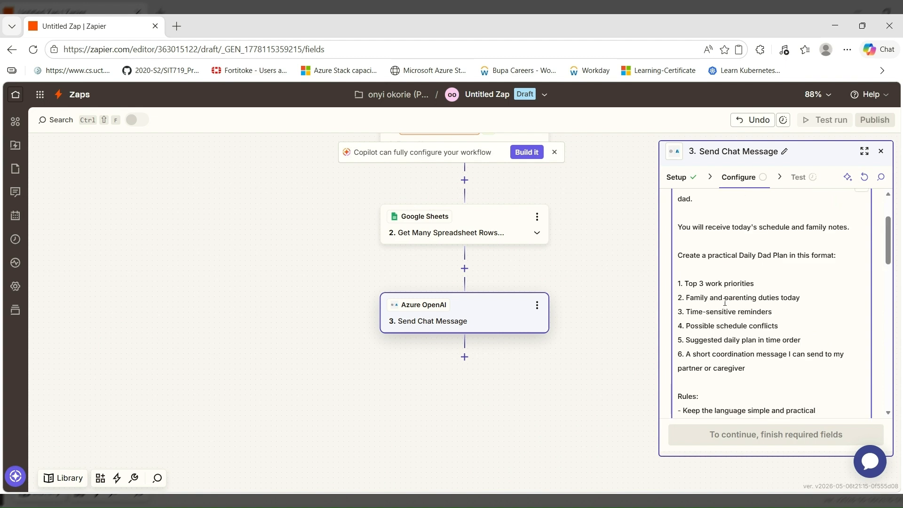
scroll(832, 225, "up", 1)
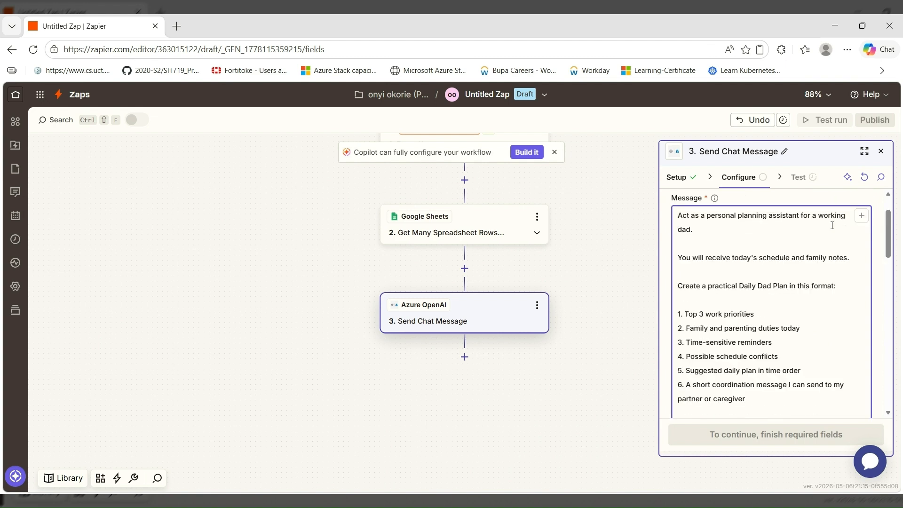
Remove the stray Formatted Rows ID and COL G pills, then insert Formatted Rows COL G after 'Input:'
left_click(862, 217)
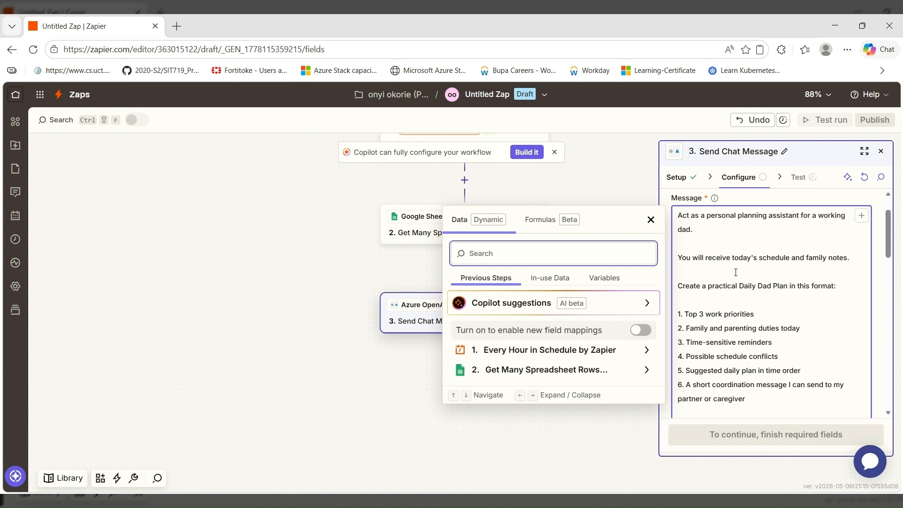
left_click(565, 370)
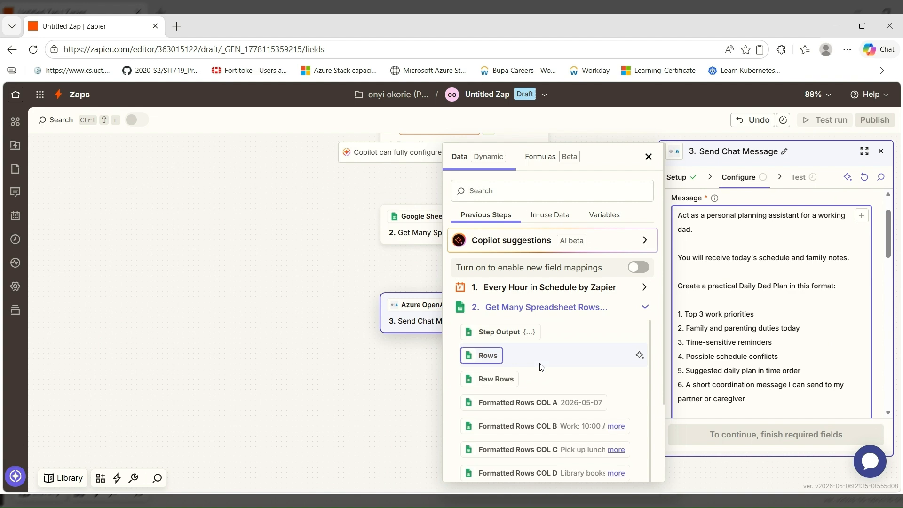
scroll(539, 377, "down", 2)
scroll(538, 385, "down", 1)
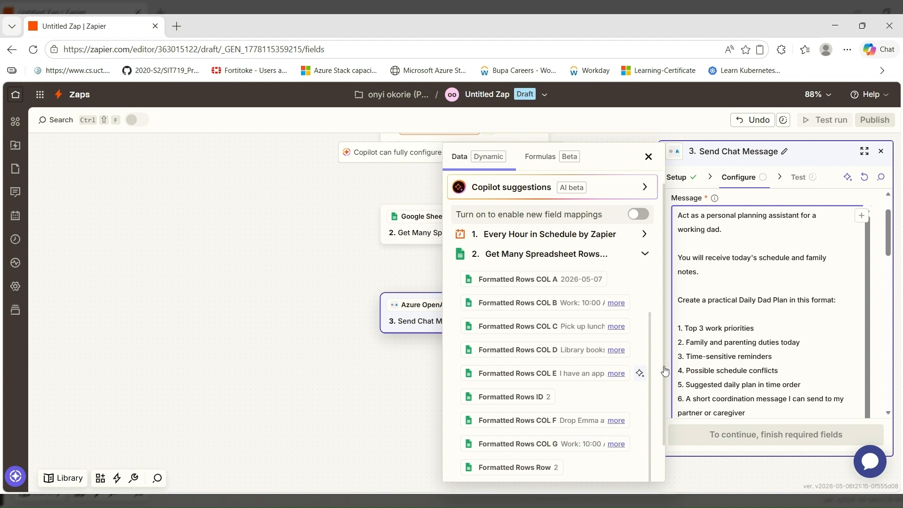
scroll(744, 346, "down", 1)
scroll(744, 347, "down", 3)
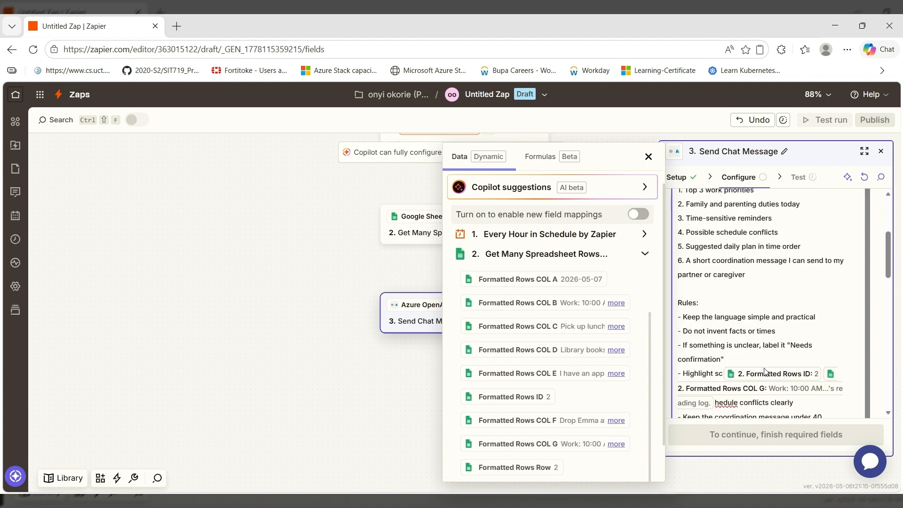
scroll(764, 371, "down", 4)
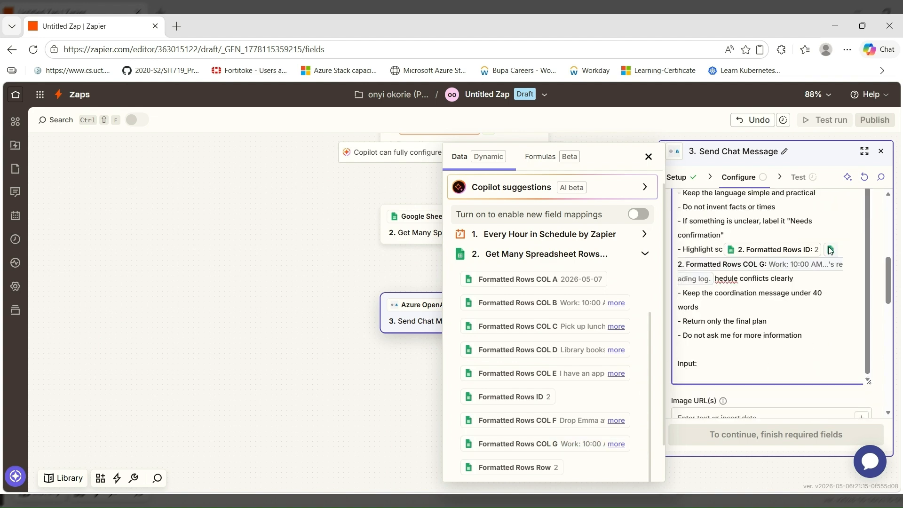
left_click(794, 252)
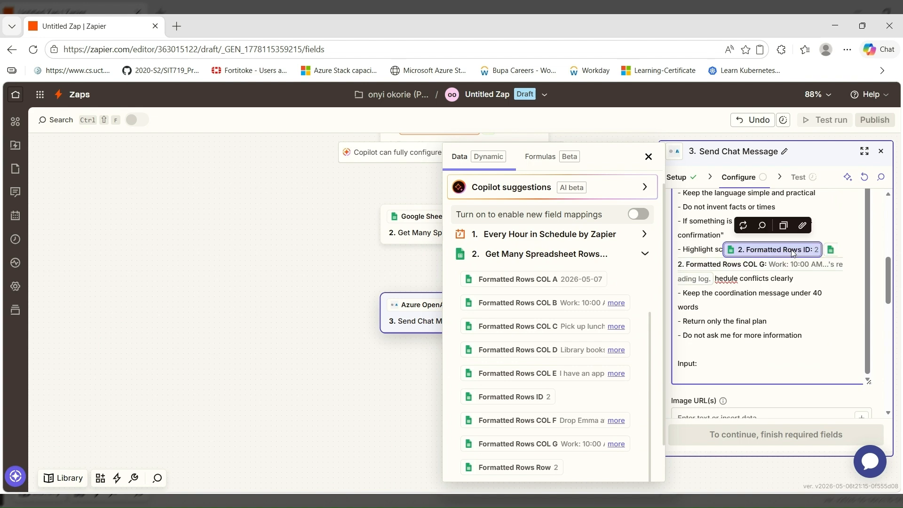
key("BackSpace")
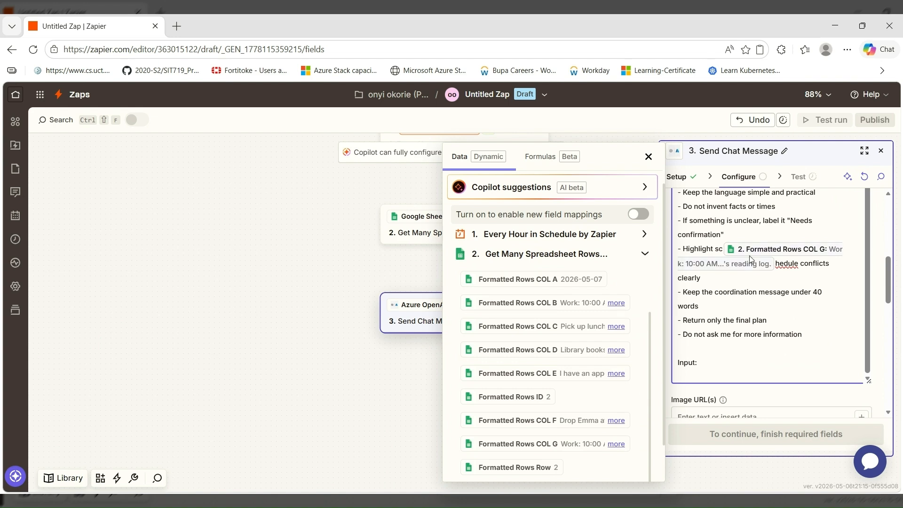
key("BackSpace")
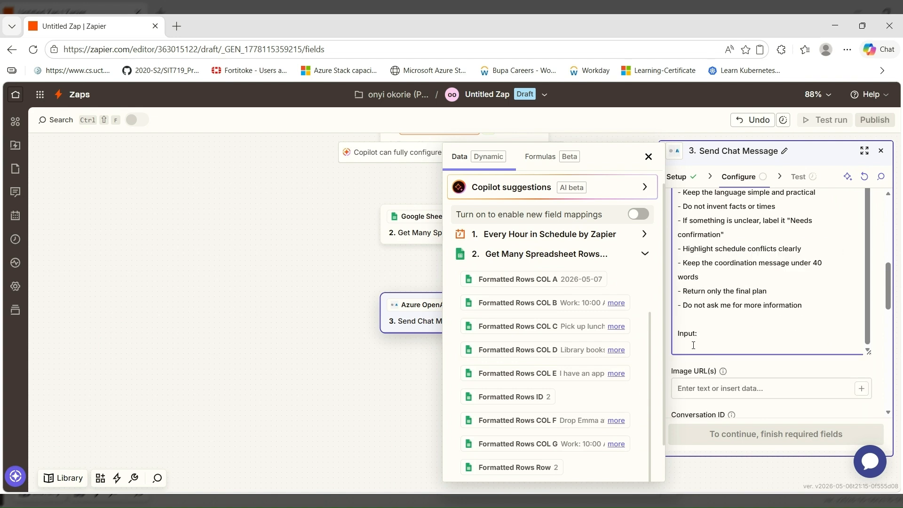
left_click(524, 444)
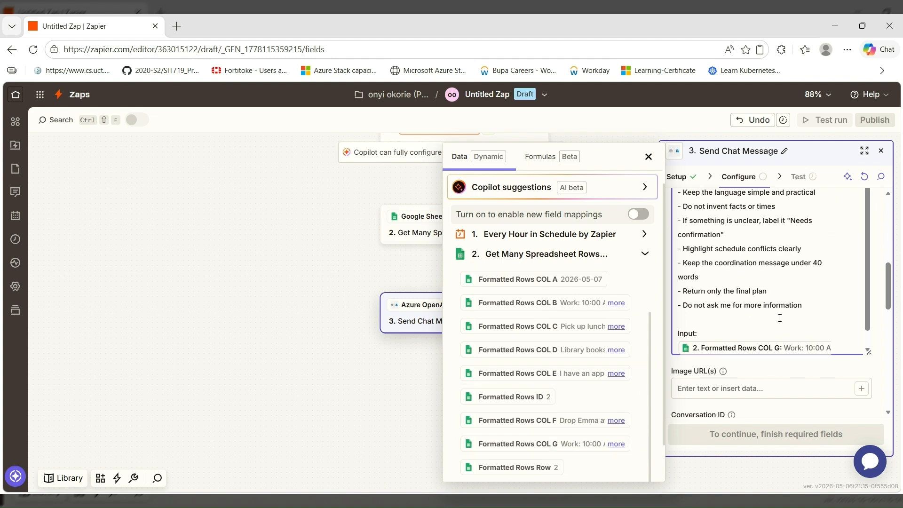
left_click(648, 156)
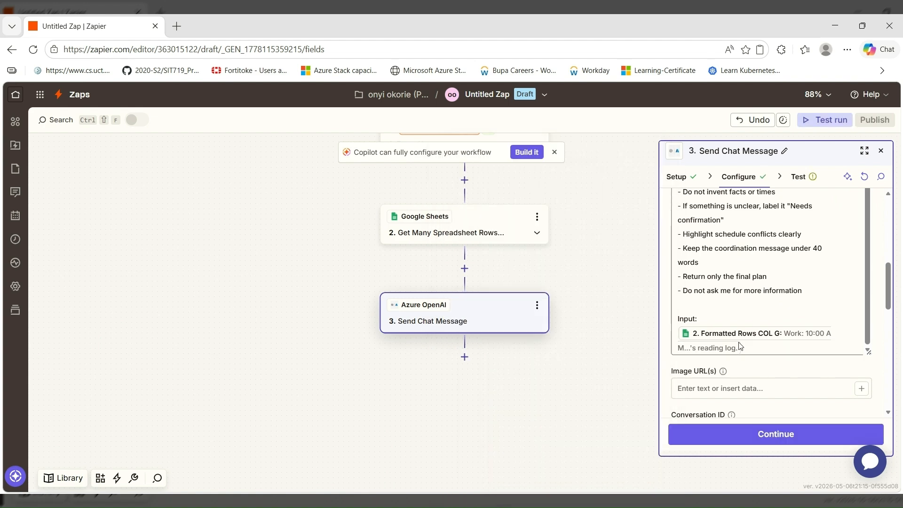
Test the Send Chat Message step so Azure OpenAI returns a chat.completion result
scroll(762, 380, "down", 3)
scroll(762, 380, "down", 3)
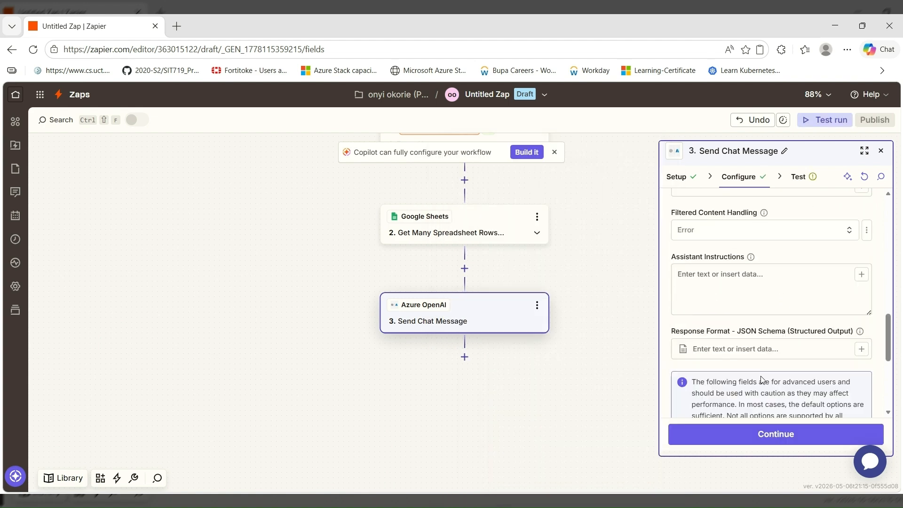
scroll(761, 380, "down", 5)
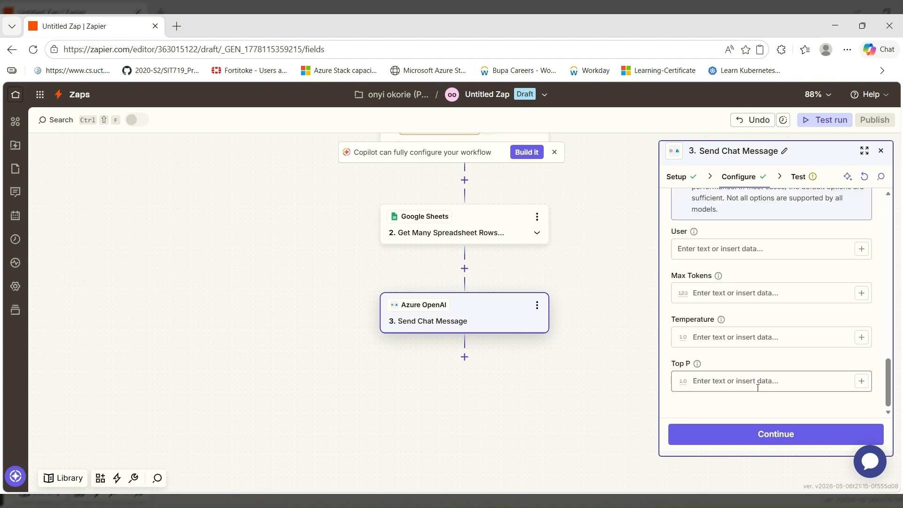
left_click(737, 441)
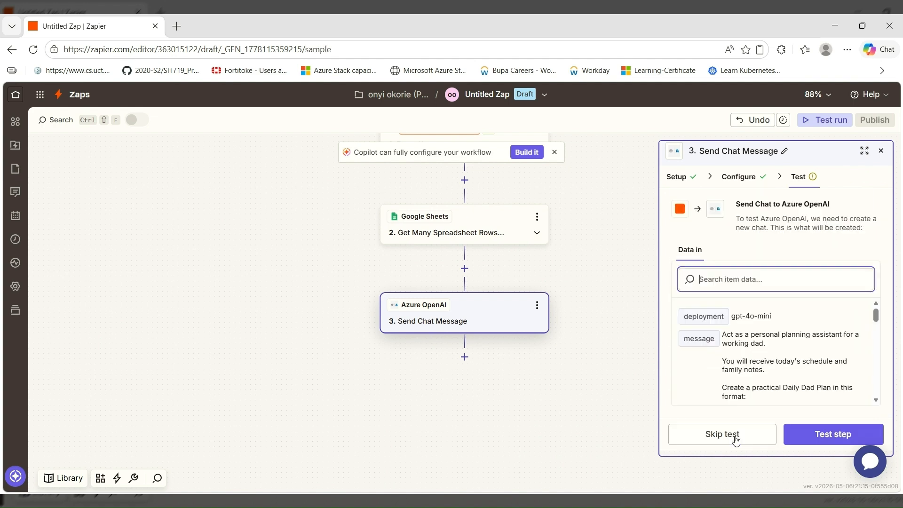
left_click(776, 305)
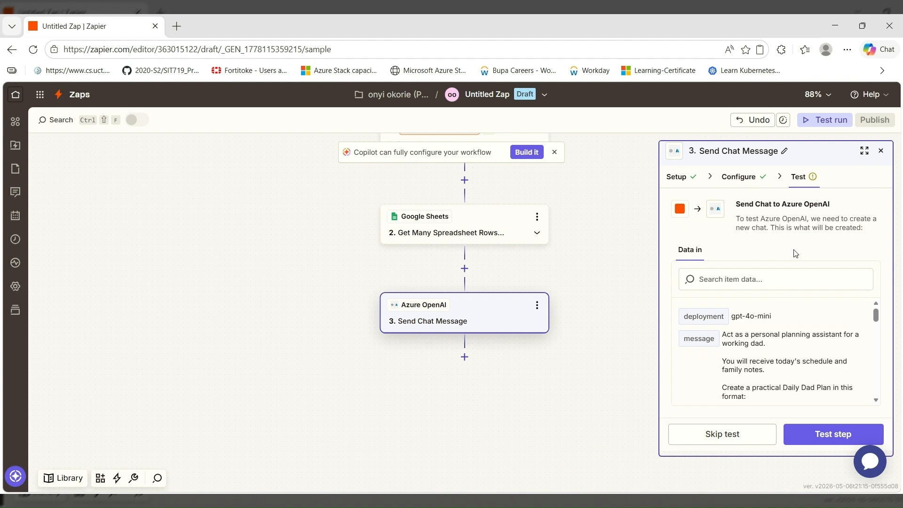
left_click(806, 430)
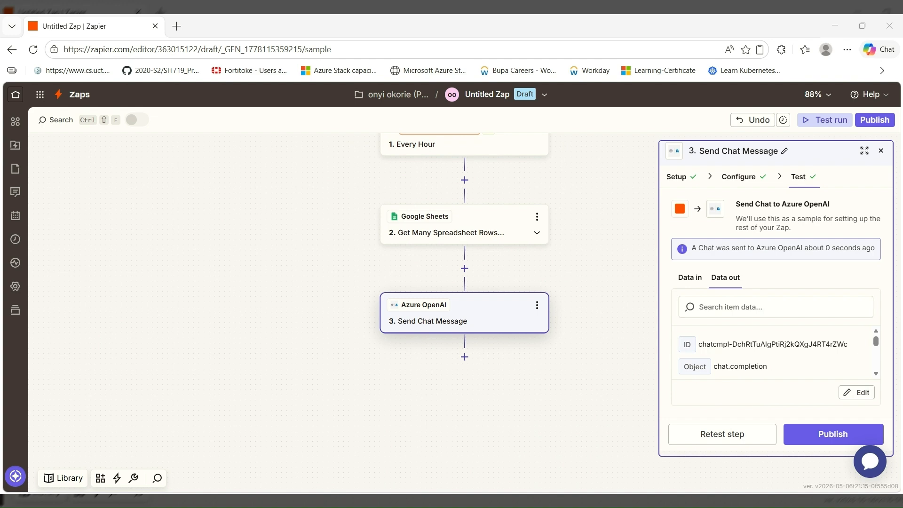
Add a Gmail step after the Azure OpenAI step with Create Draft as the action event
left_click(464, 357)
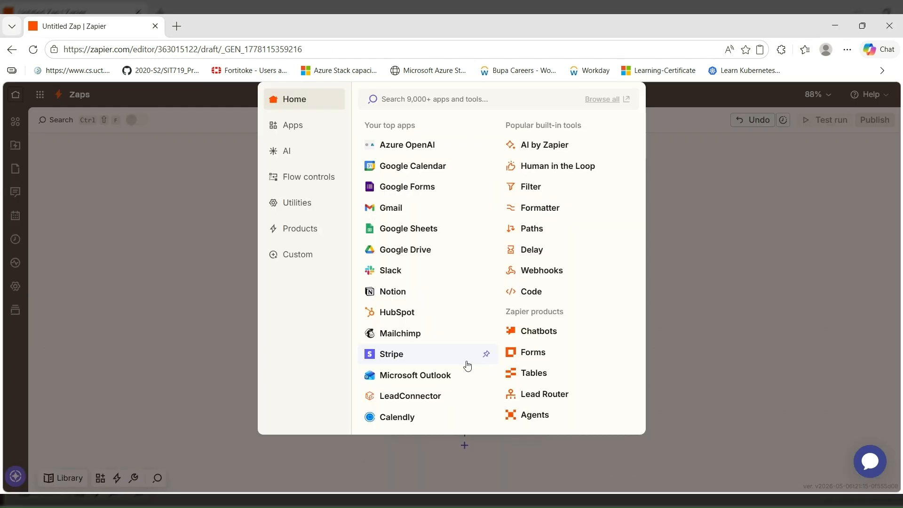
left_click(418, 197)
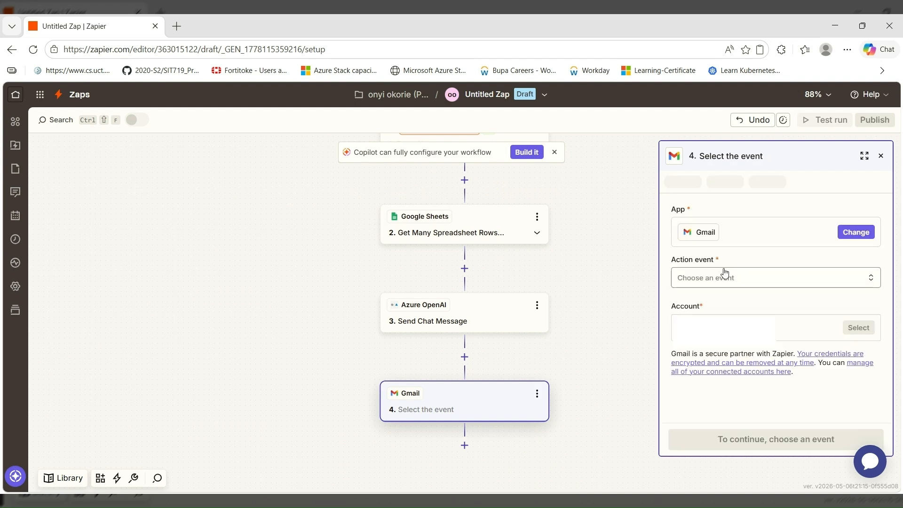
left_click(736, 281)
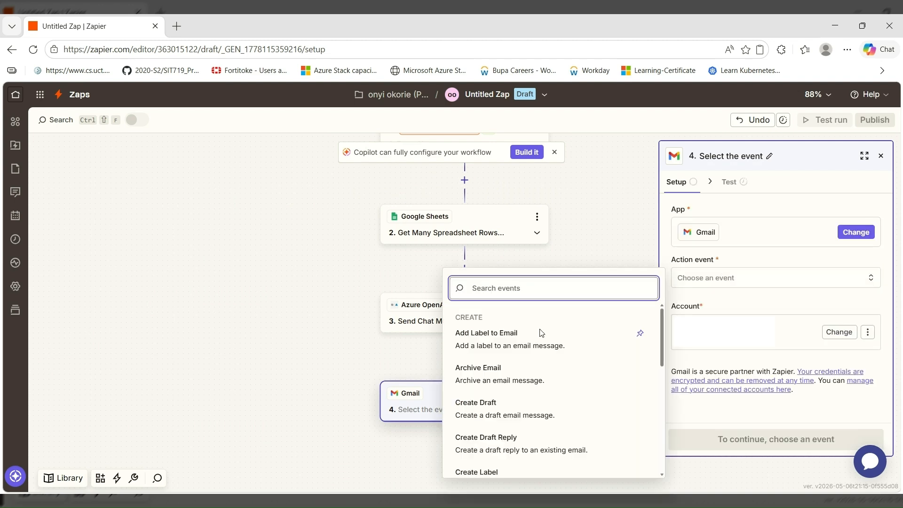
left_click(500, 413)
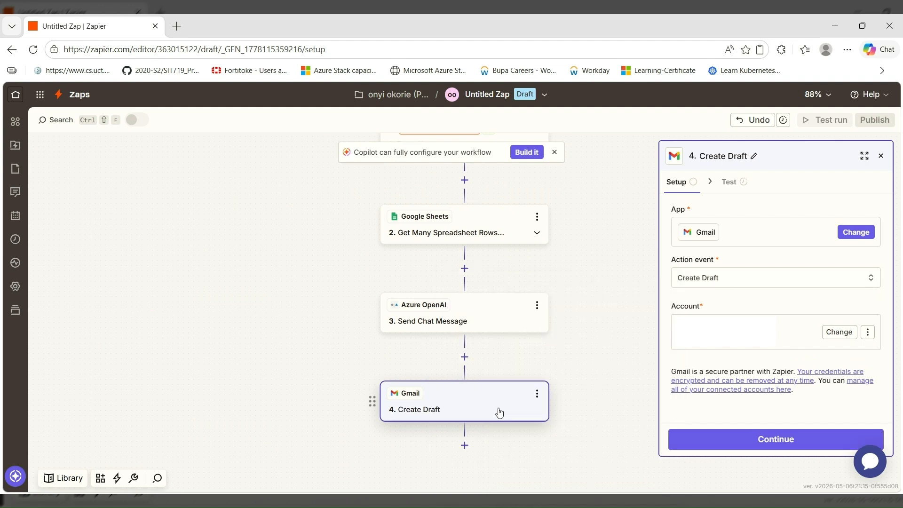
left_click(731, 279)
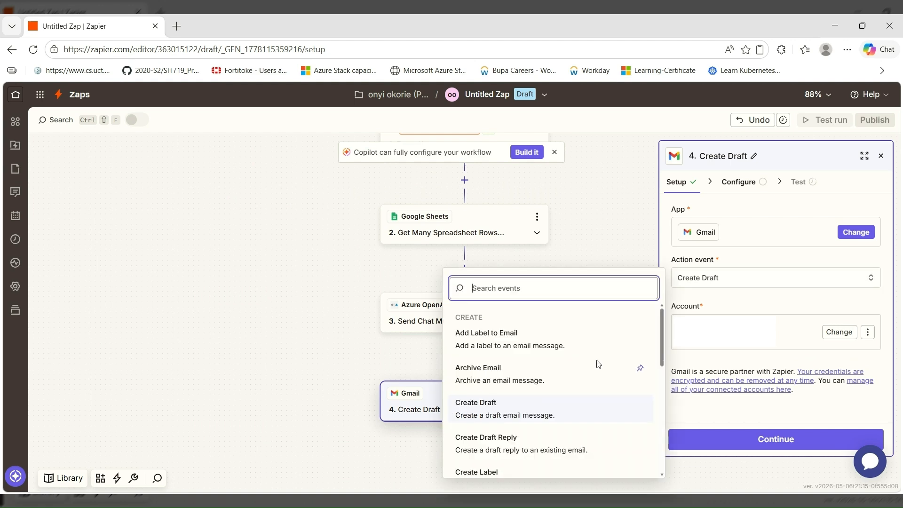
scroll(595, 369, "down", 2)
scroll(590, 376, "down", 2)
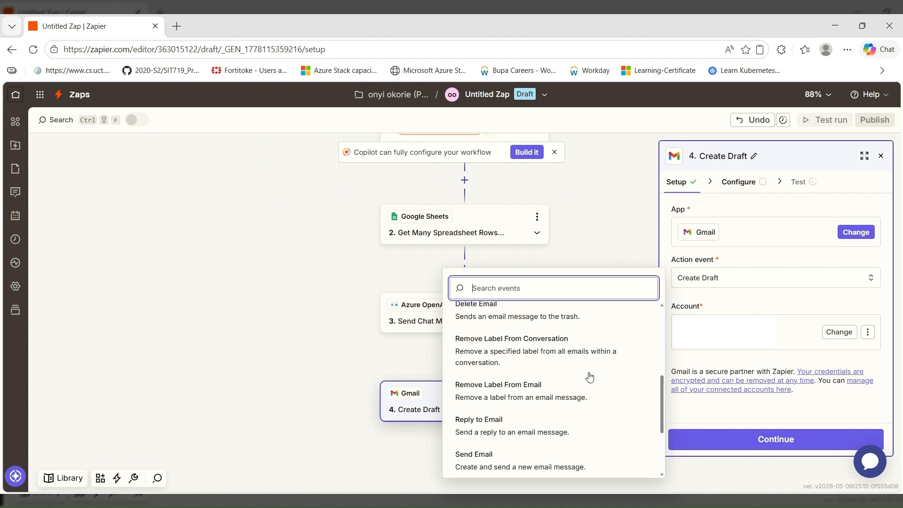
scroll(589, 376, "down", 1)
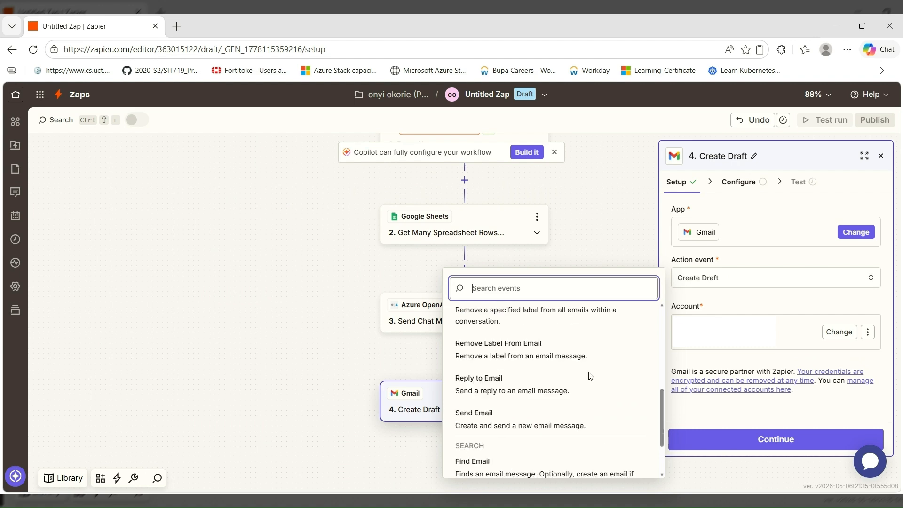
left_click(514, 425)
left_click(725, 281)
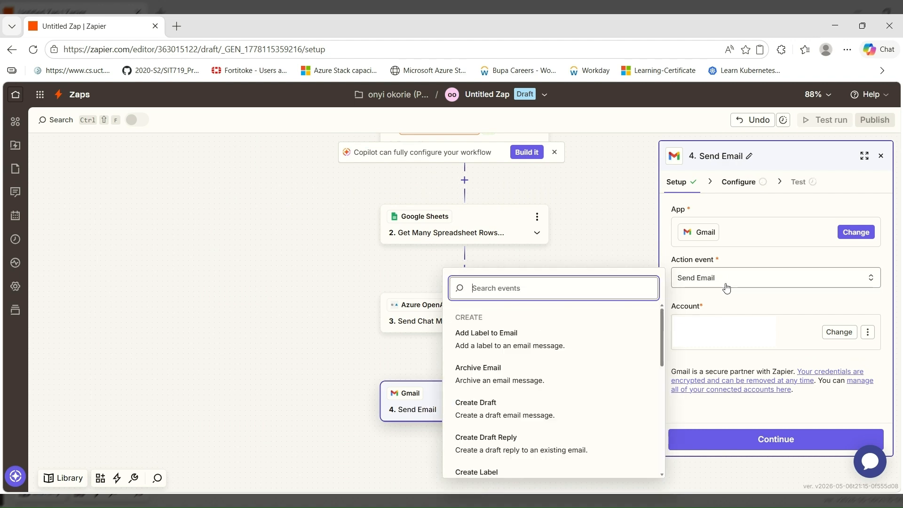
left_click(490, 412)
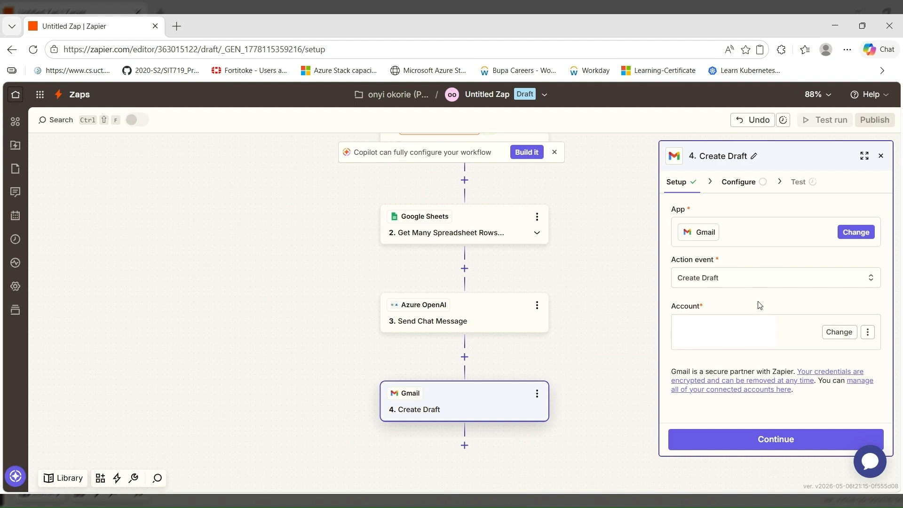
Enter the recipient's e-mail address in the draft's To field
left_click(739, 443)
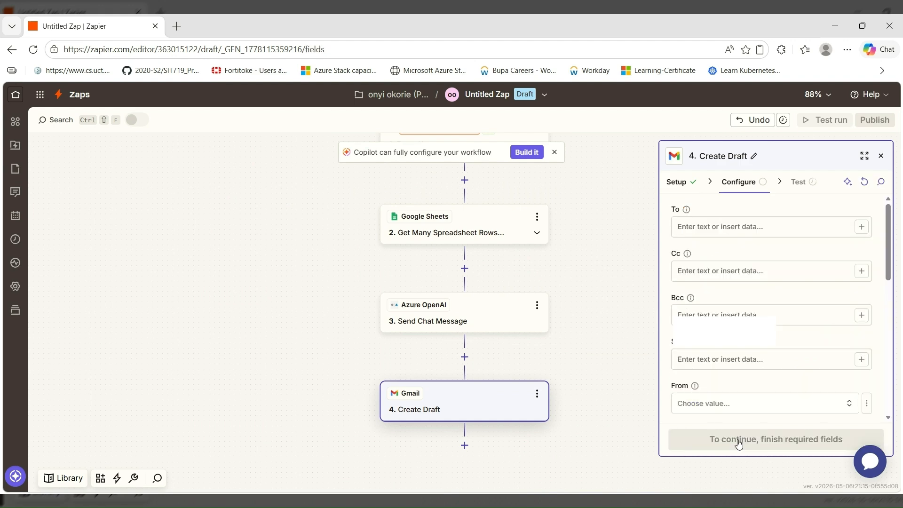
left_click(773, 225)
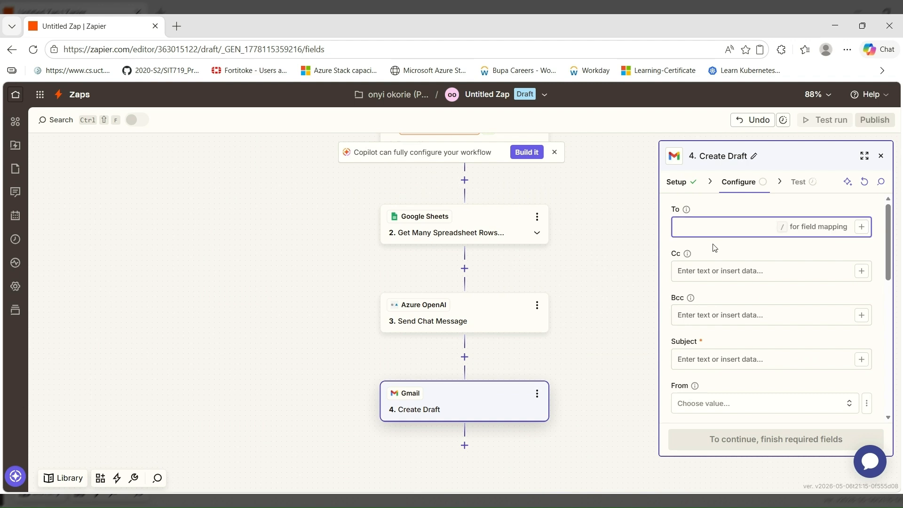
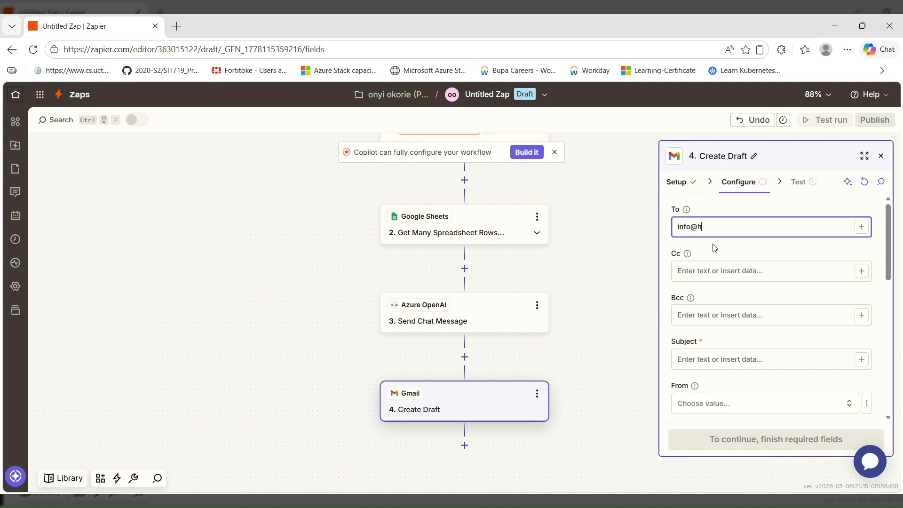
left_click(699, 358)
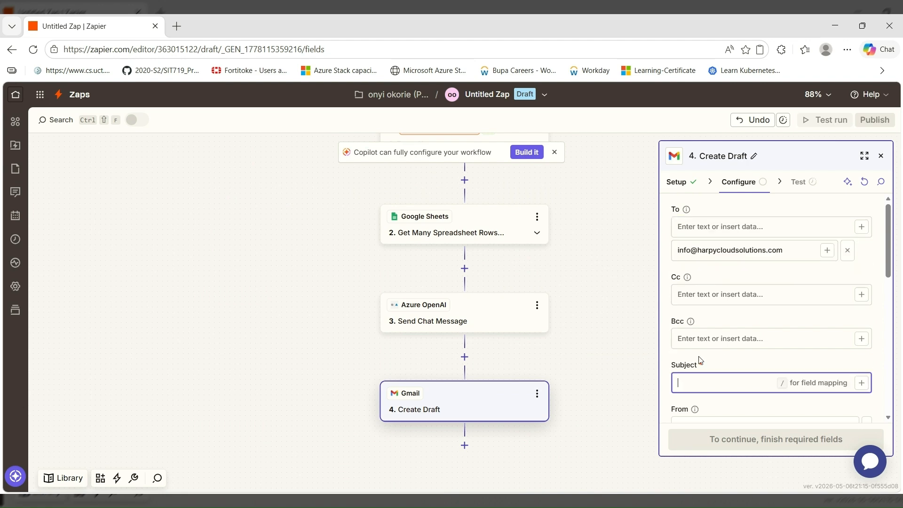
Set the Subject to 'Daily Dad Plan' followed by the Formatted Rows COL A date
scroll(700, 360, "down", 1)
type("D")
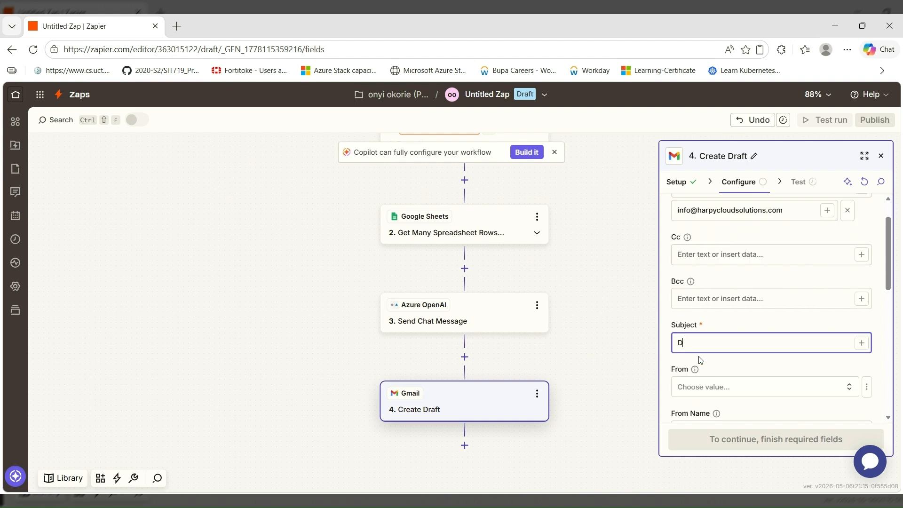
type("aily Dad Plan")
left_click(862, 347)
left_click(862, 348)
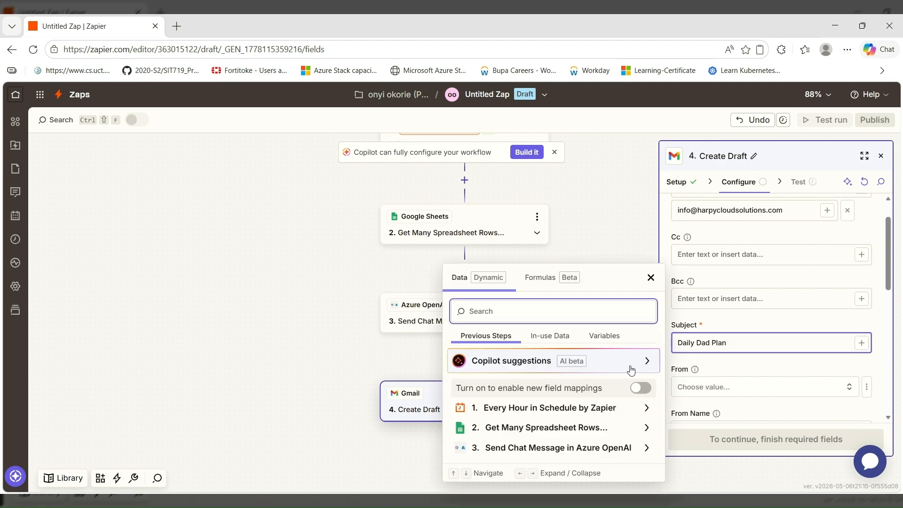
left_click(557, 427)
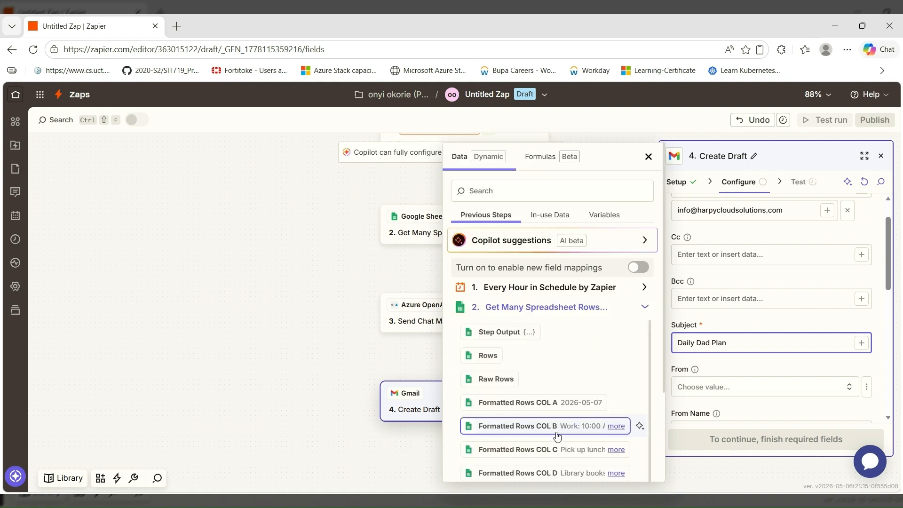
left_click(562, 405)
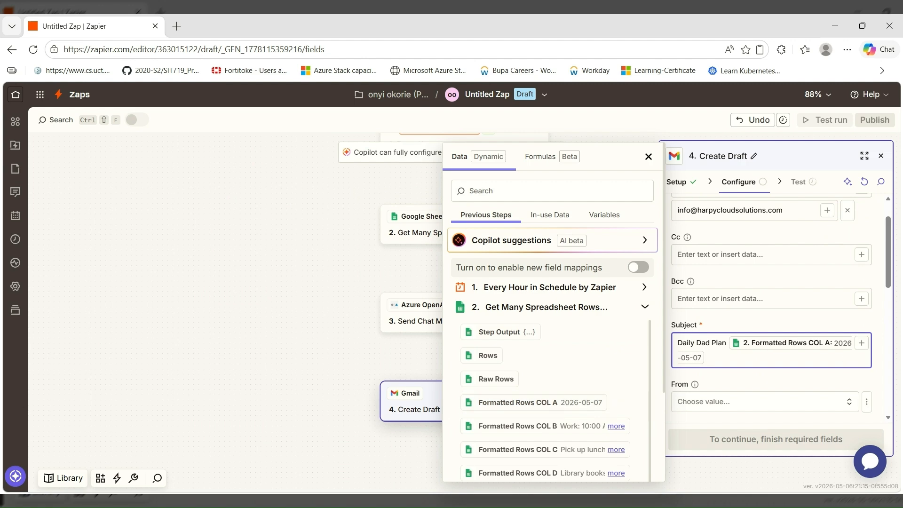
scroll(736, 260, "down", 6)
left_click(736, 260)
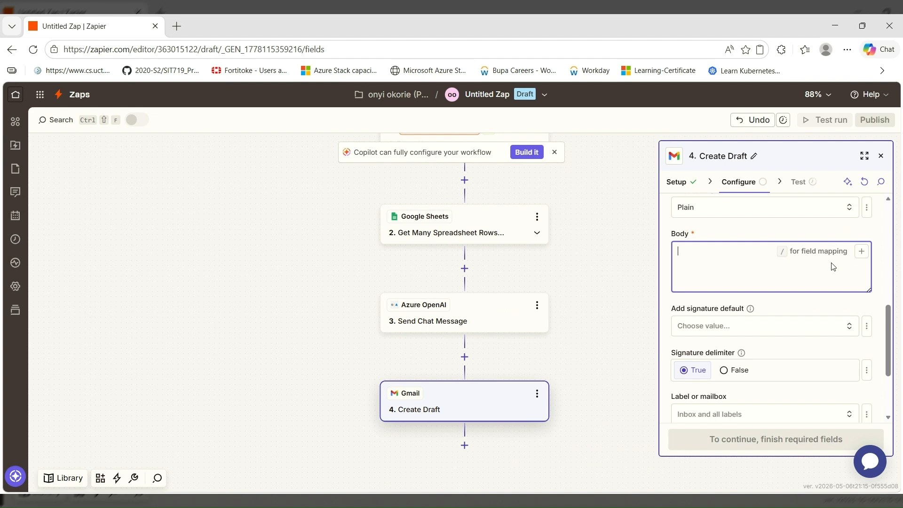
Fill the draft Body with the Azure OpenAI Send Chat Message Reply Message Content
left_click(863, 252)
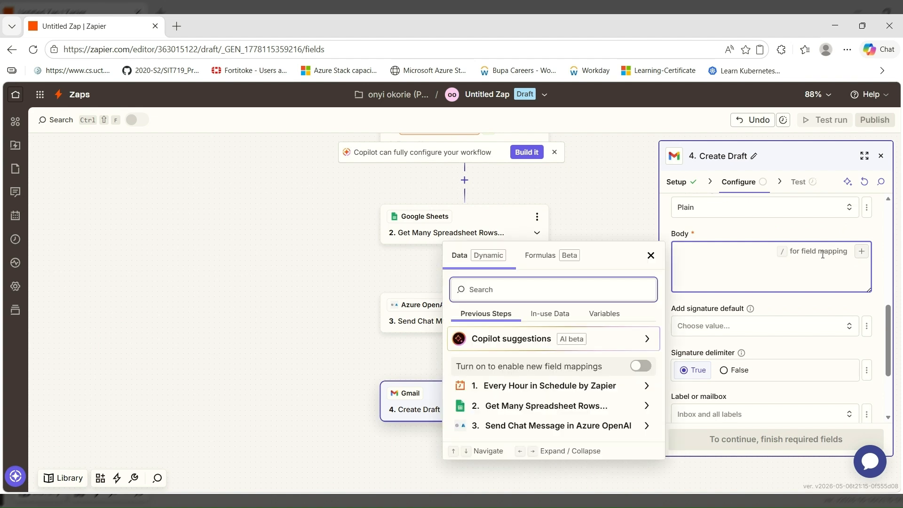
left_click(545, 406)
scroll(545, 418, "down", 2)
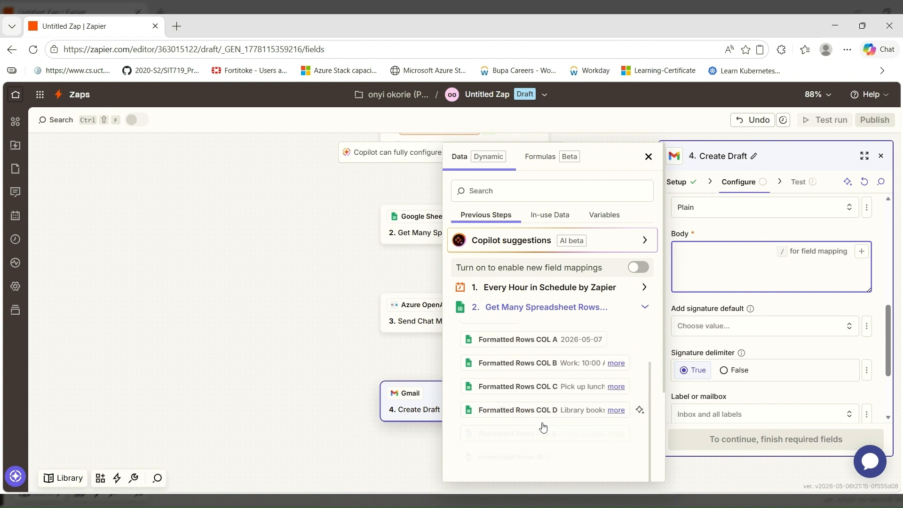
scroll(543, 426, "down", 2)
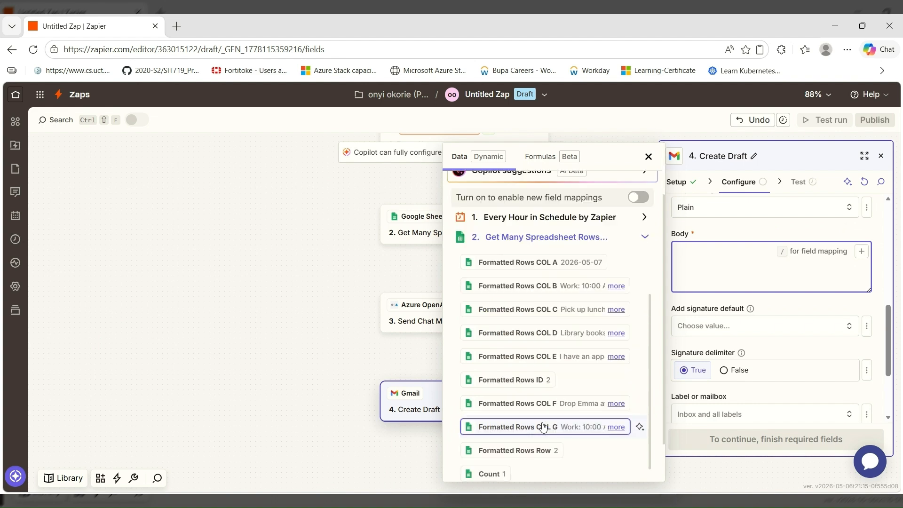
left_click(643, 235)
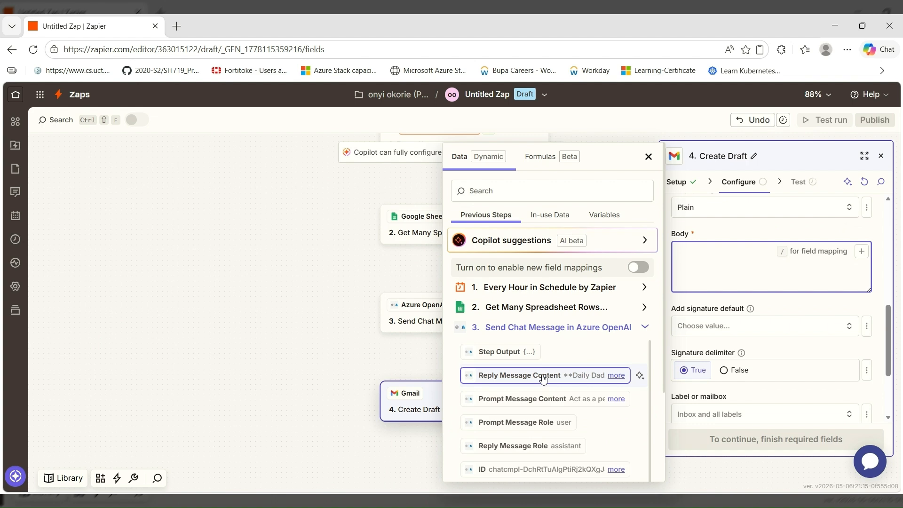
left_click(543, 378)
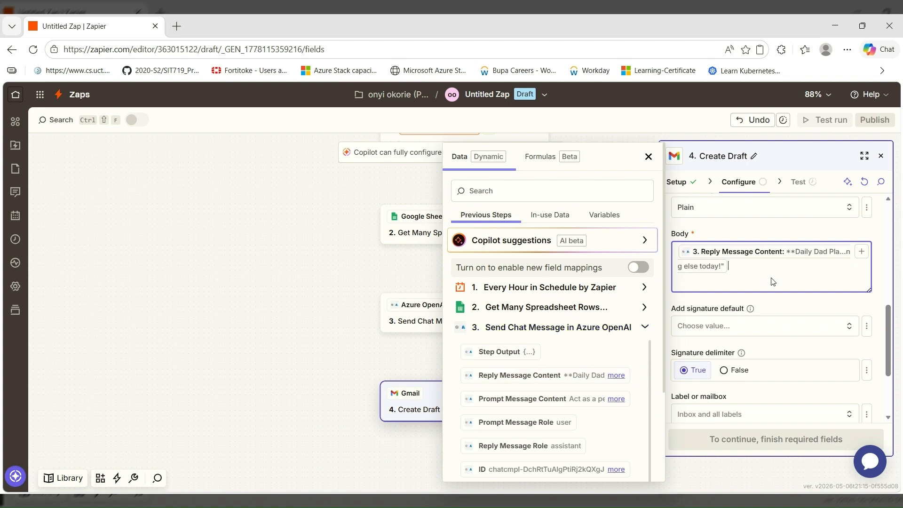
scroll(773, 289, "down", 1)
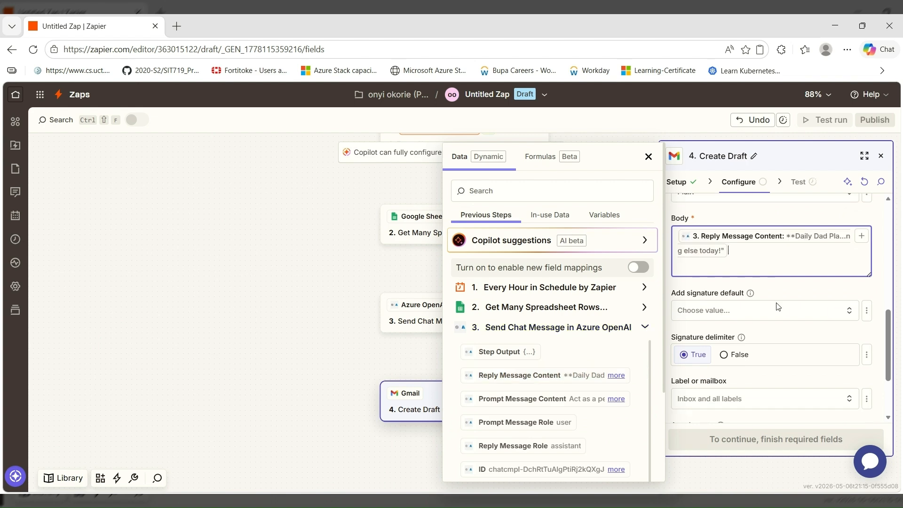
scroll(777, 306, "down", 3)
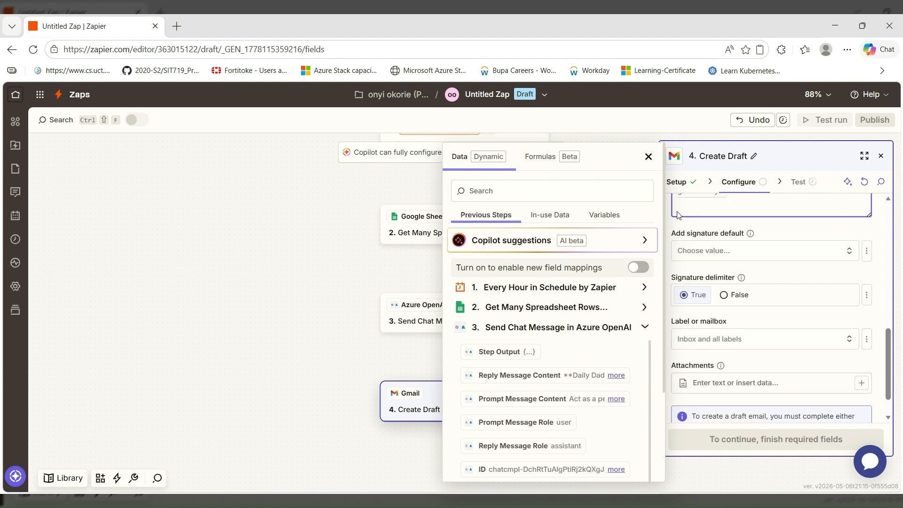
left_click(648, 157)
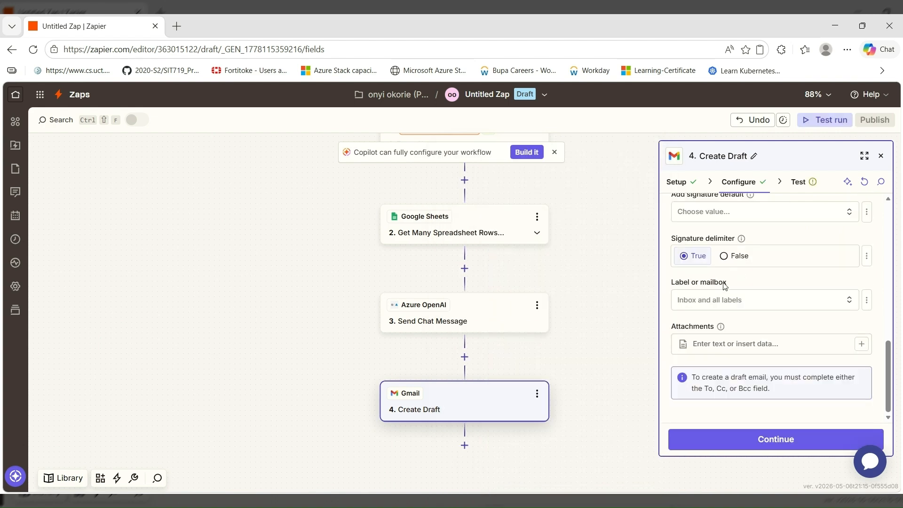
Test the Create Draft step by sending a draft to Gmail, then publish the Zap
left_click(732, 441)
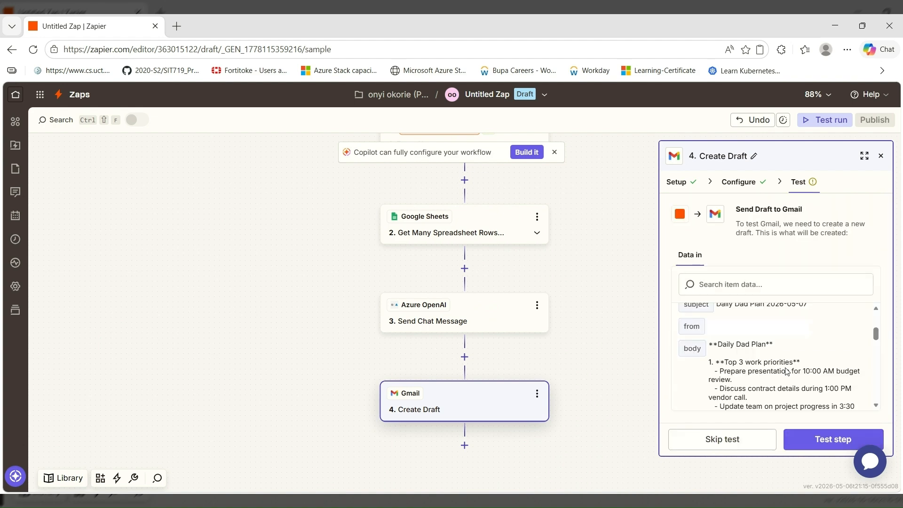
scroll(786, 371, "down", 3)
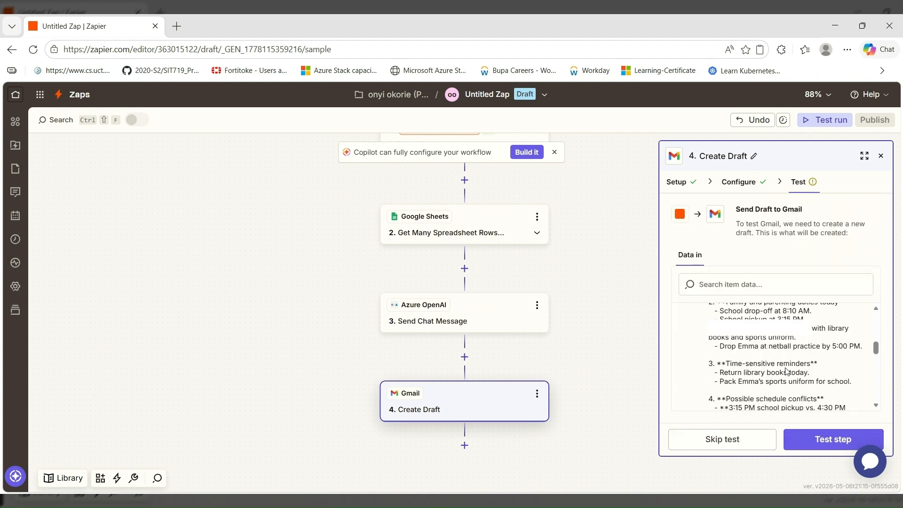
left_click(817, 440)
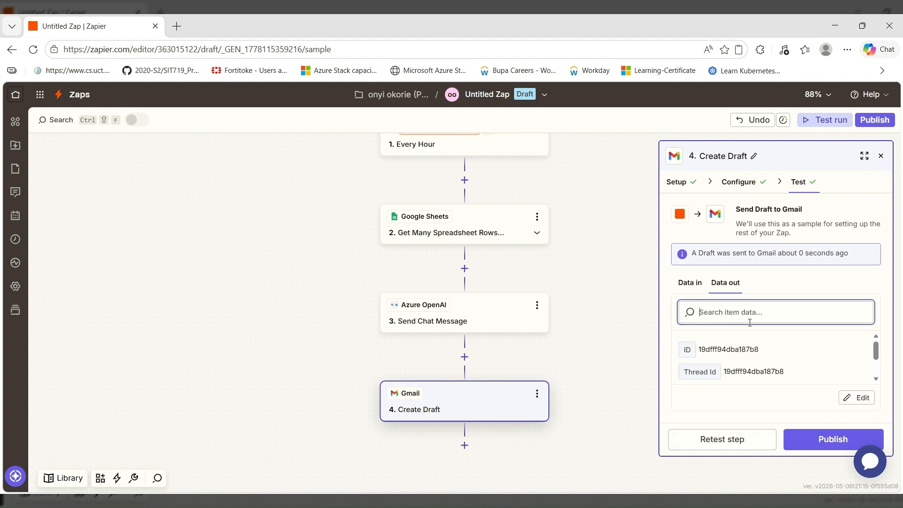
left_click(811, 439)
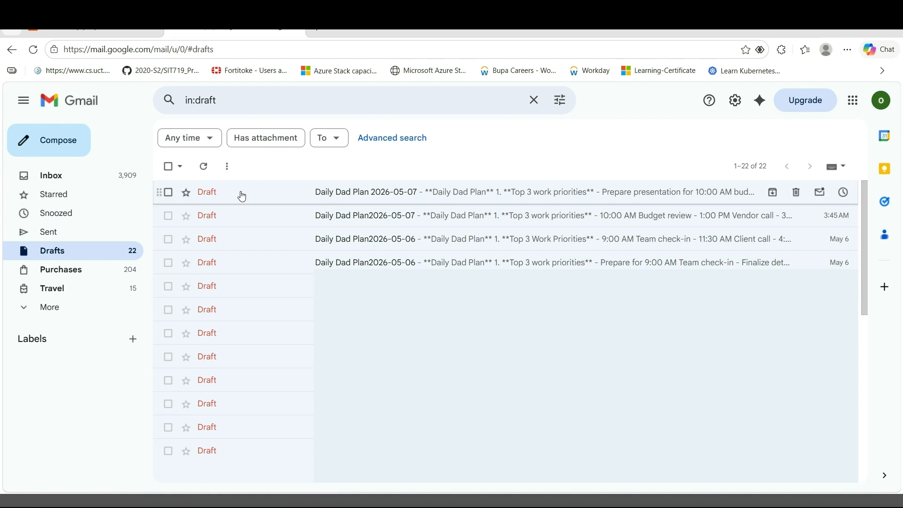
left_click(366, 192)
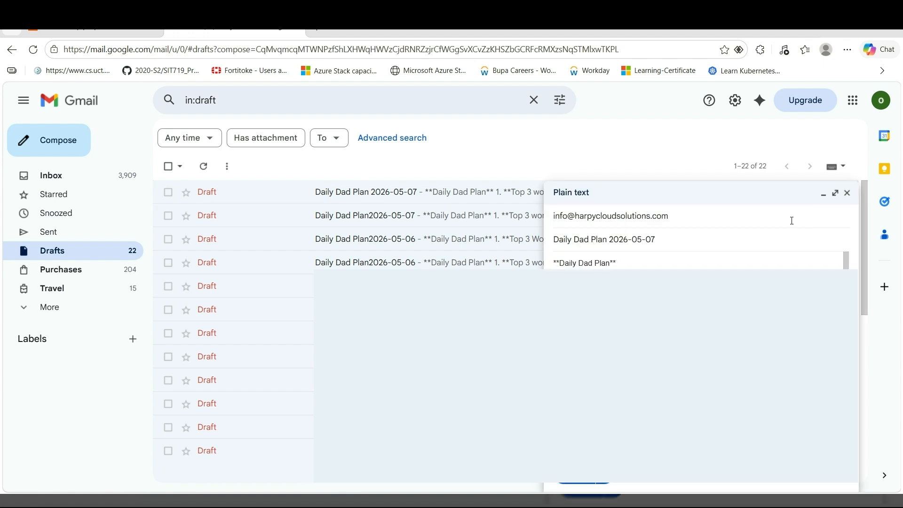
left_click(835, 194)
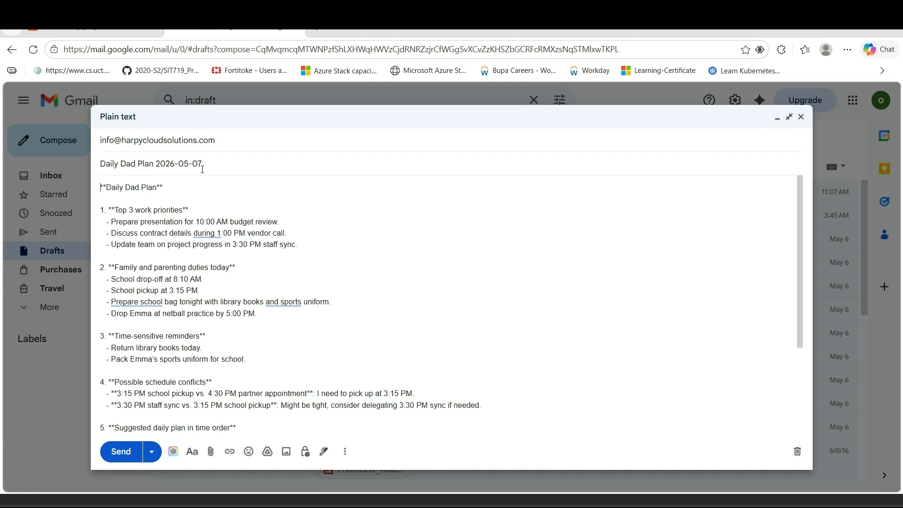
left_click_drag(202, 164, 154, 165)
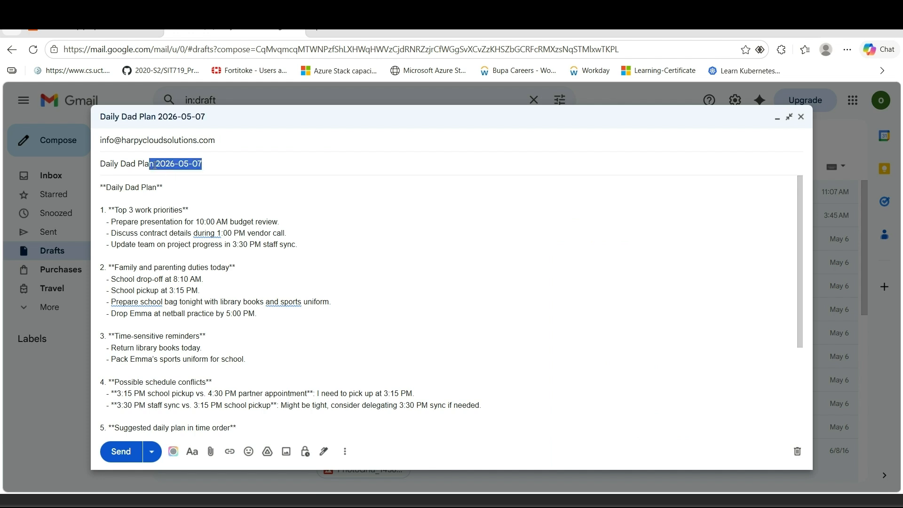
left_click(213, 192)
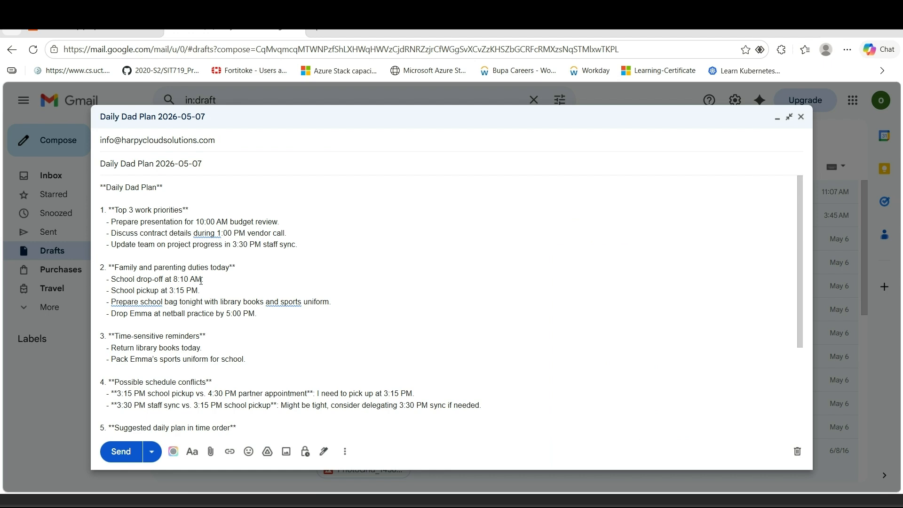
scroll(201, 281, "down", 1)
scroll(189, 302, "down", 2)
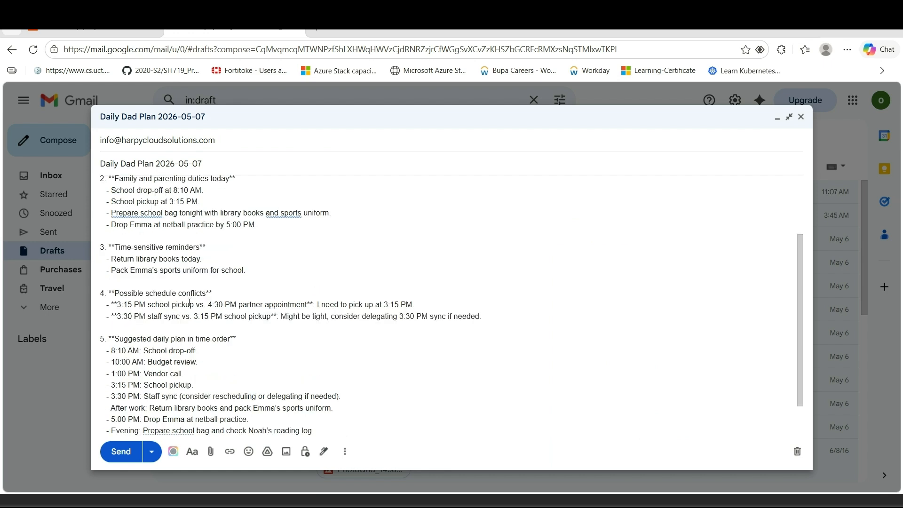
scroll(189, 302, "down", 1)
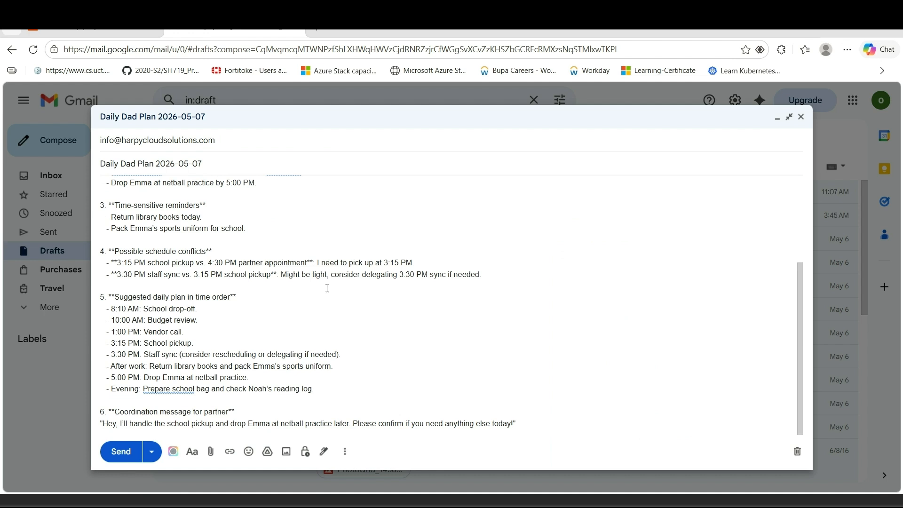
left_click(95, 32)
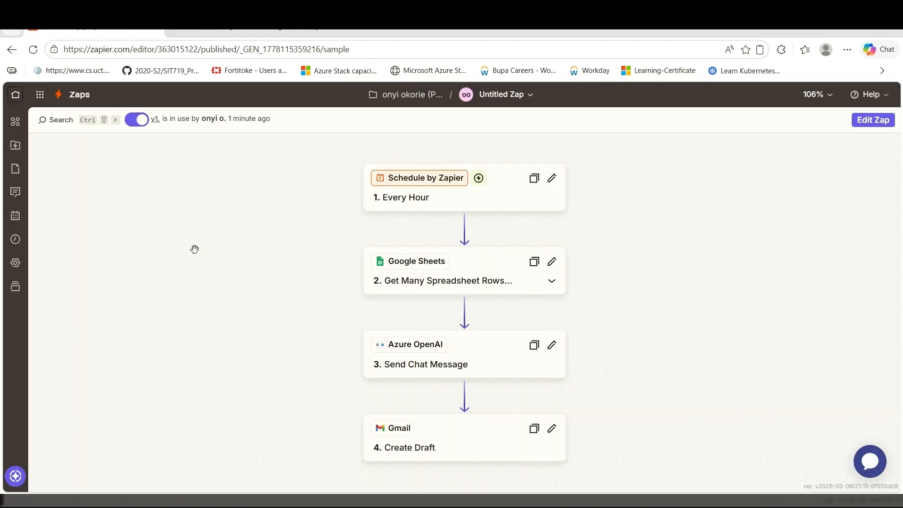